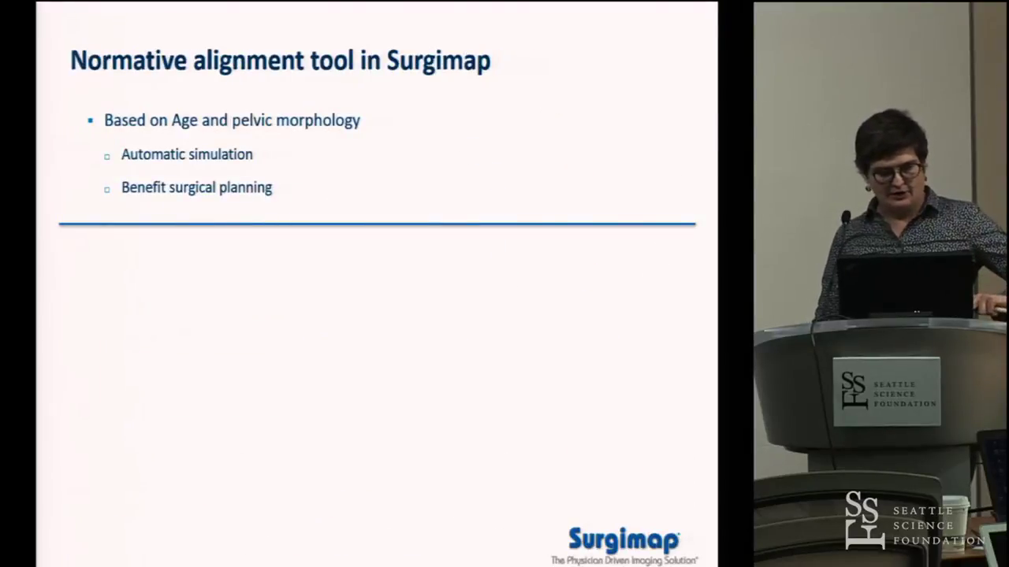
key("Left")
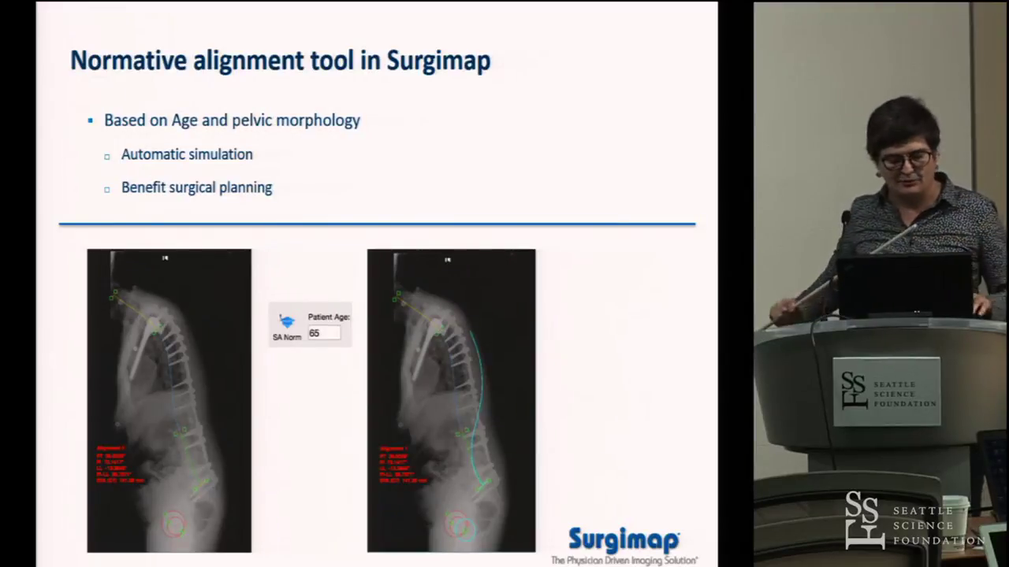
key("Escape")
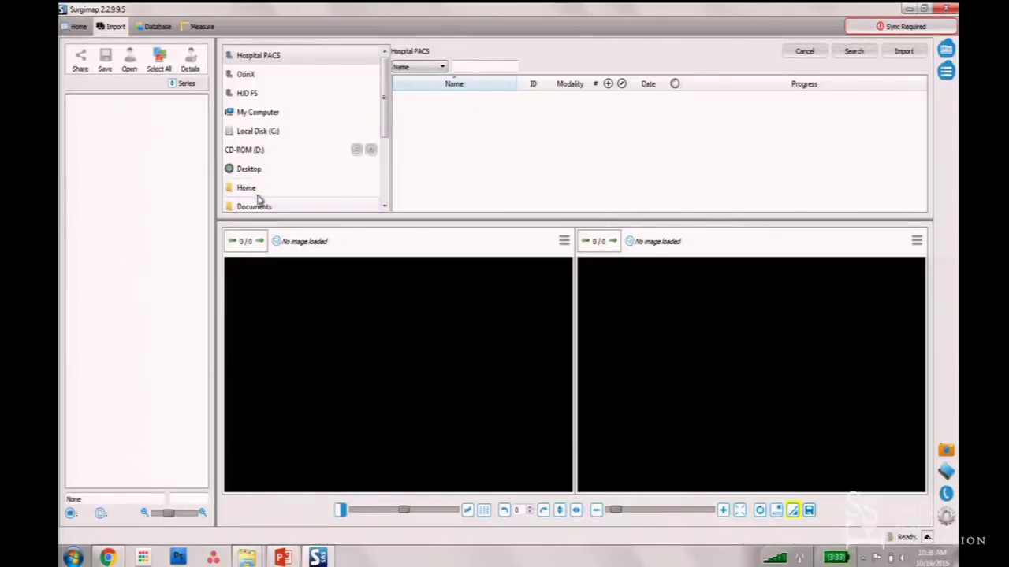
Import Scoli LAT.dcm and _Cervical.dcm from the p13.Asymptomatic Case 1 folder under Pictures, DICOM By Booklet Page
scroll(386, 150, "down", 1)
left_click(249, 206)
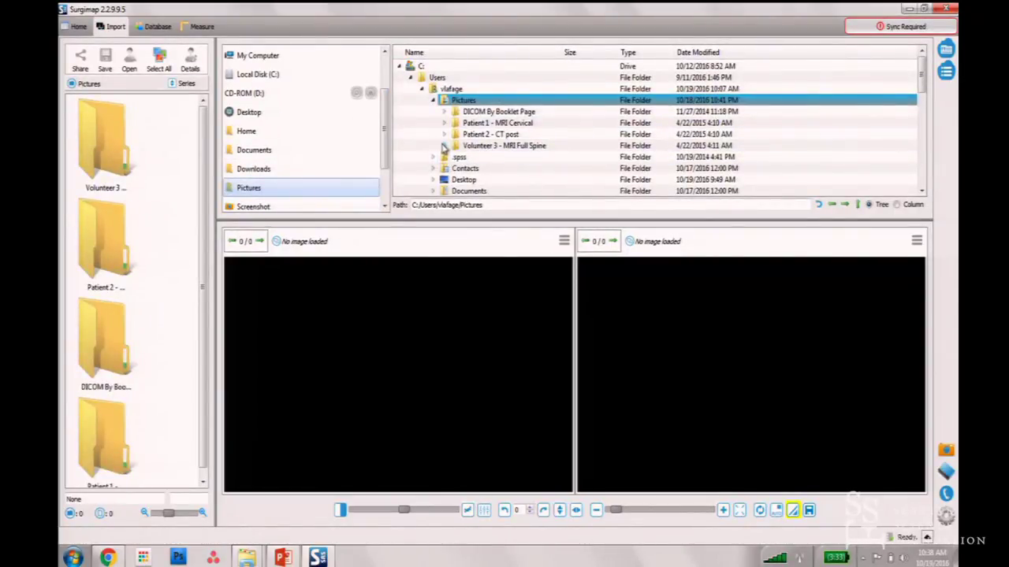
double_click(446, 111)
key("Down")
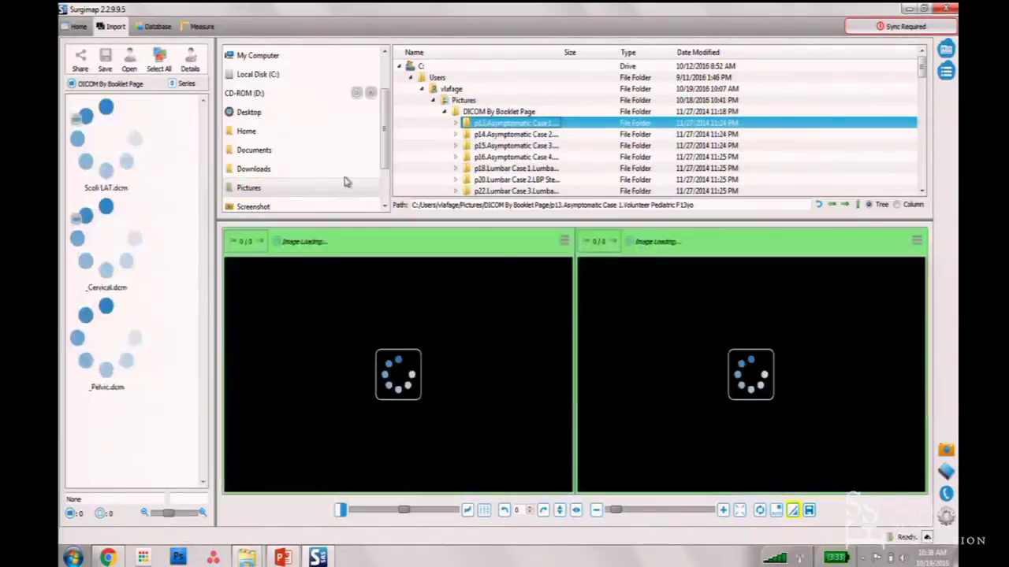
left_click_drag(201, 288, 102, 133)
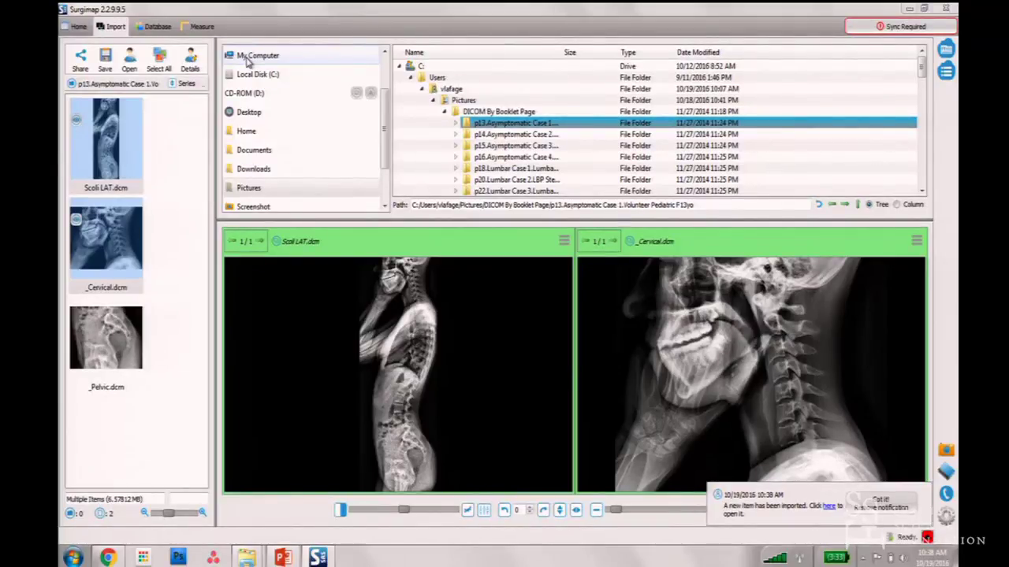
Open the Scoli Film of _Lumbar Case 2 LBP Stenosis from the database for measuring and delete its existing alignment measurement
left_click(156, 27)
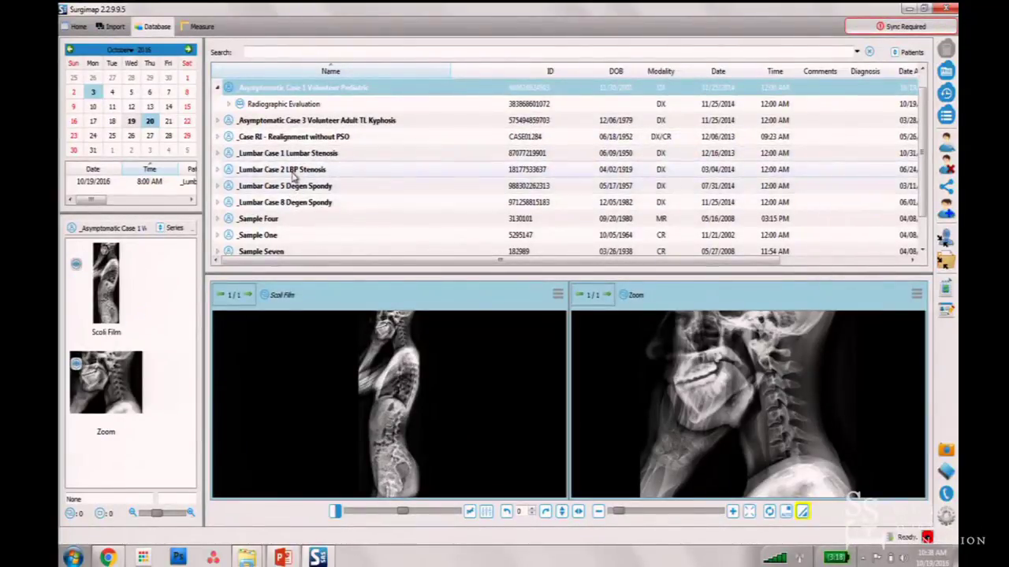
left_click(293, 172)
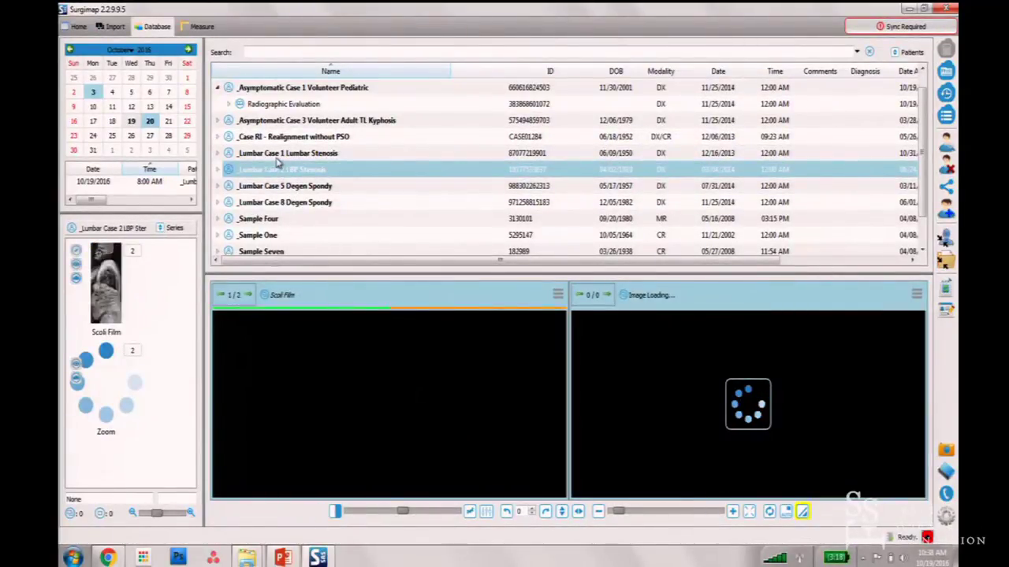
double_click(398, 422)
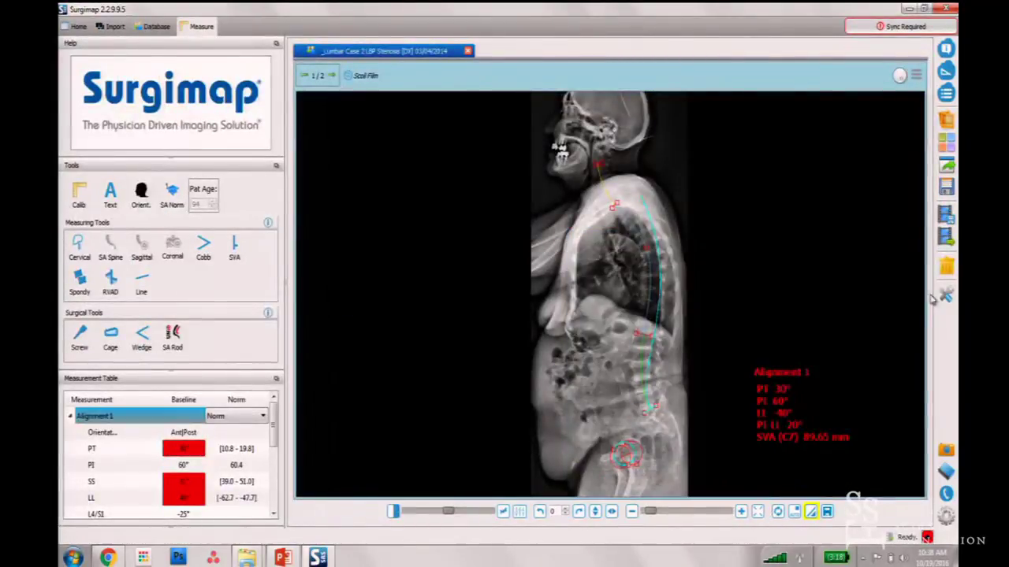
left_click(946, 267)
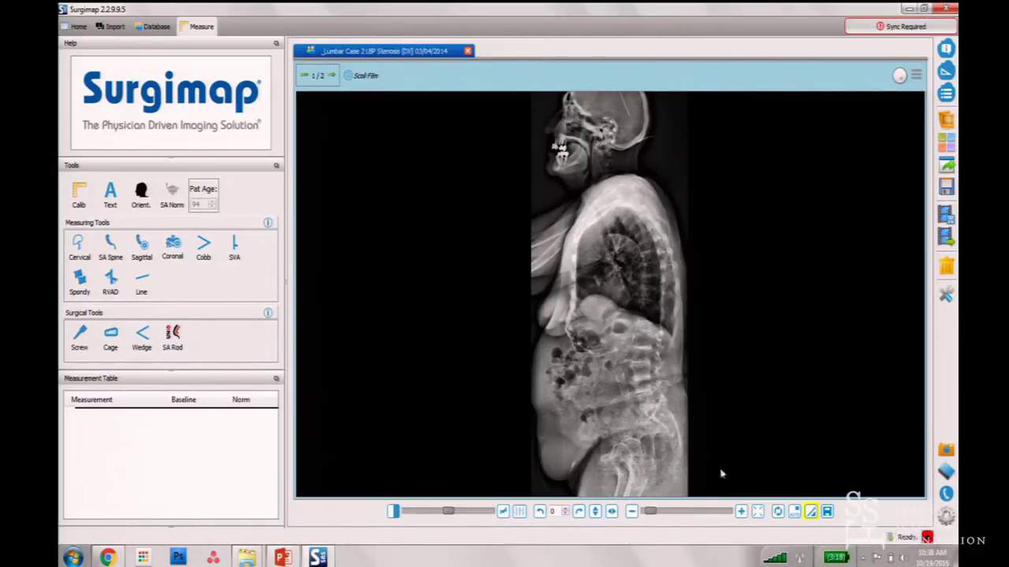
Start an SA Spine sagittal alignment measurement and outline the first and second femoral heads on the film
mouse_move(660, 511)
left_mouse_down()
mouse_move(670, 520)
mouse_move(664, 514)
left_mouse_up()
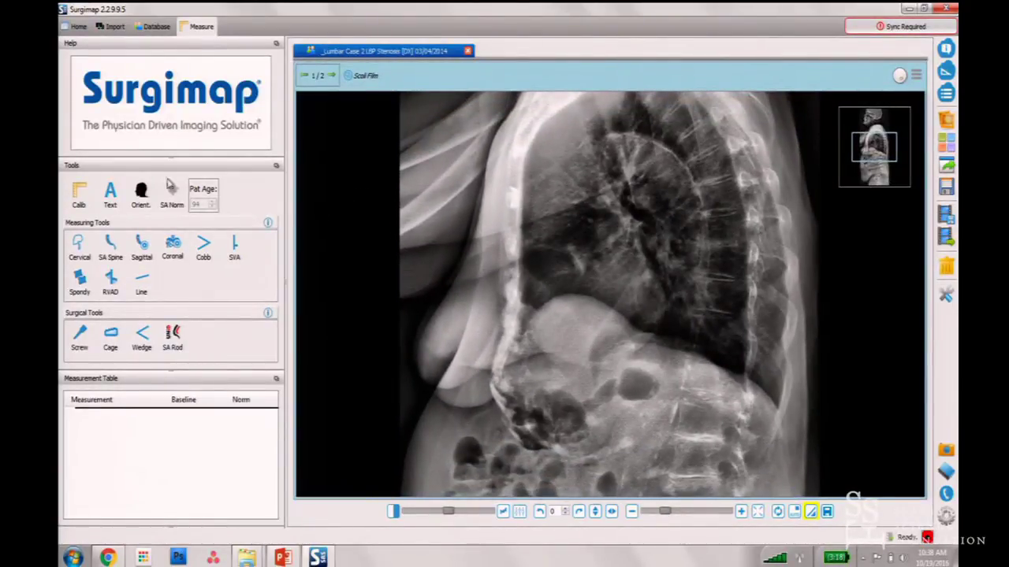
left_click(109, 249)
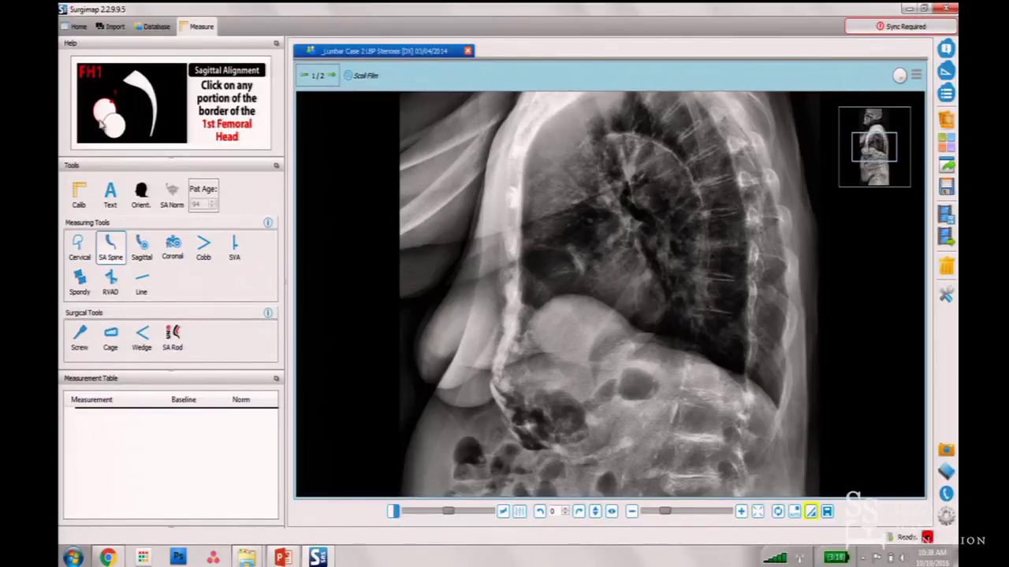
left_click_drag(883, 152, 899, 186)
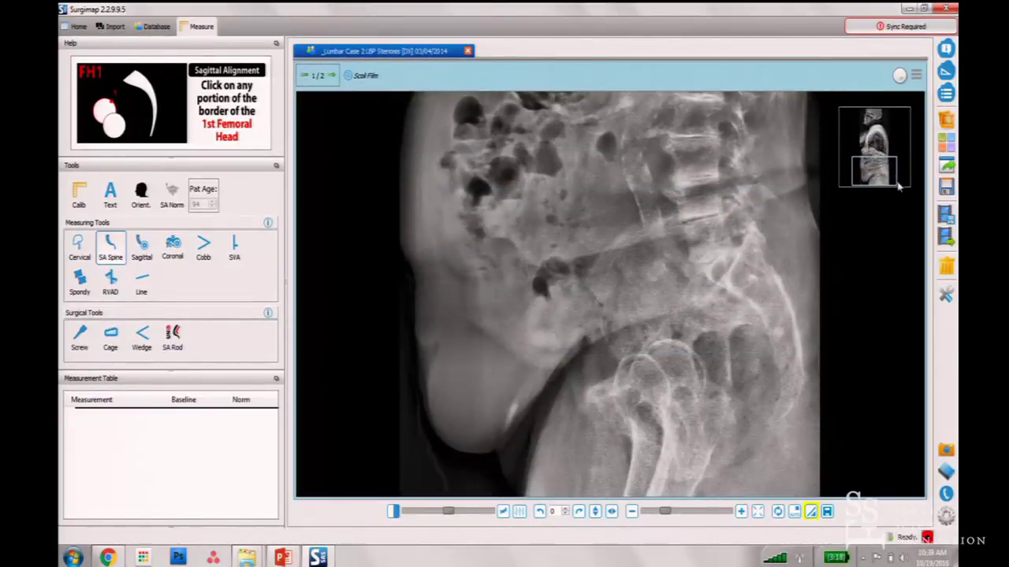
left_click(625, 365)
left_click(508, 290)
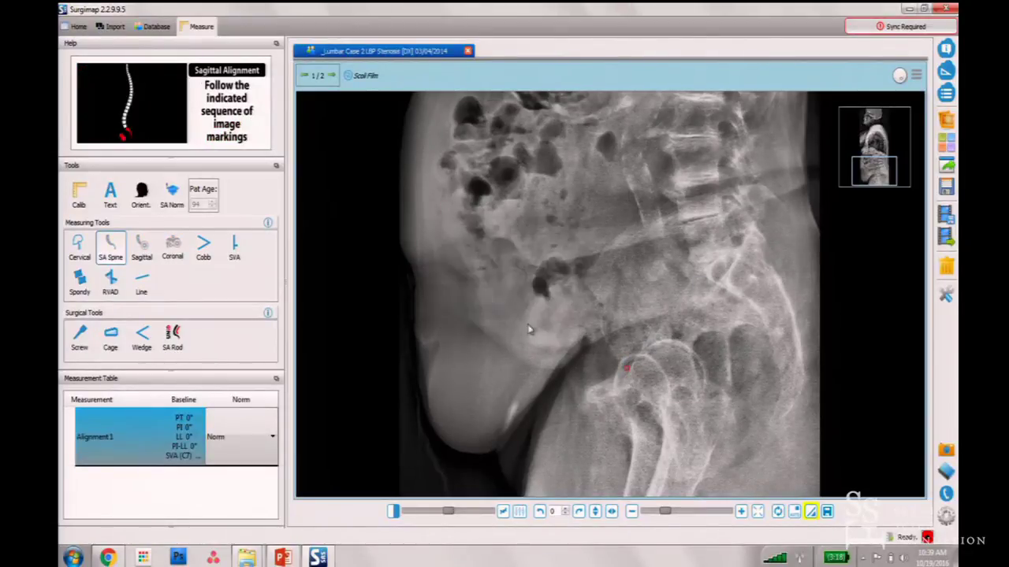
left_click(657, 407)
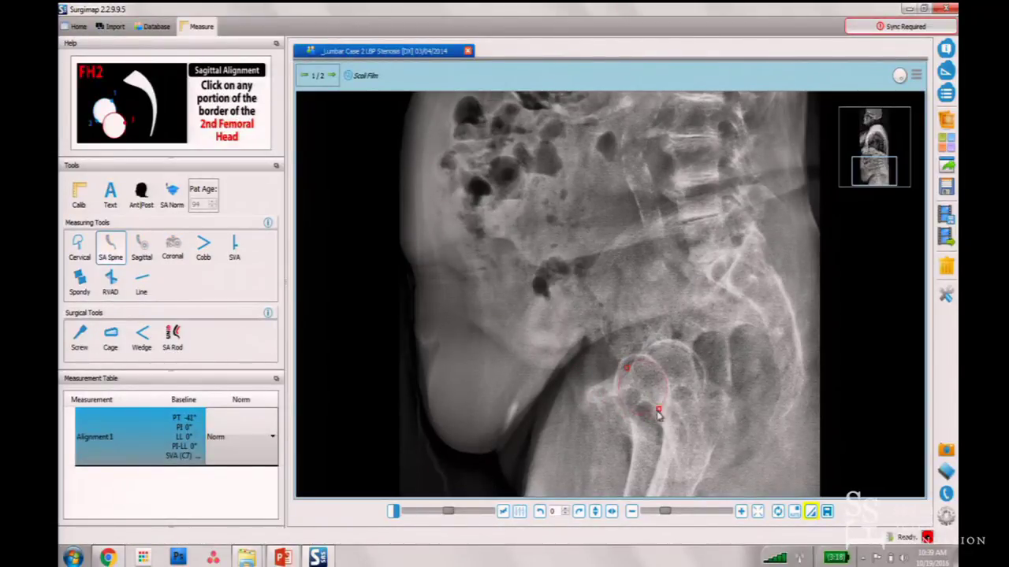
left_click(652, 353)
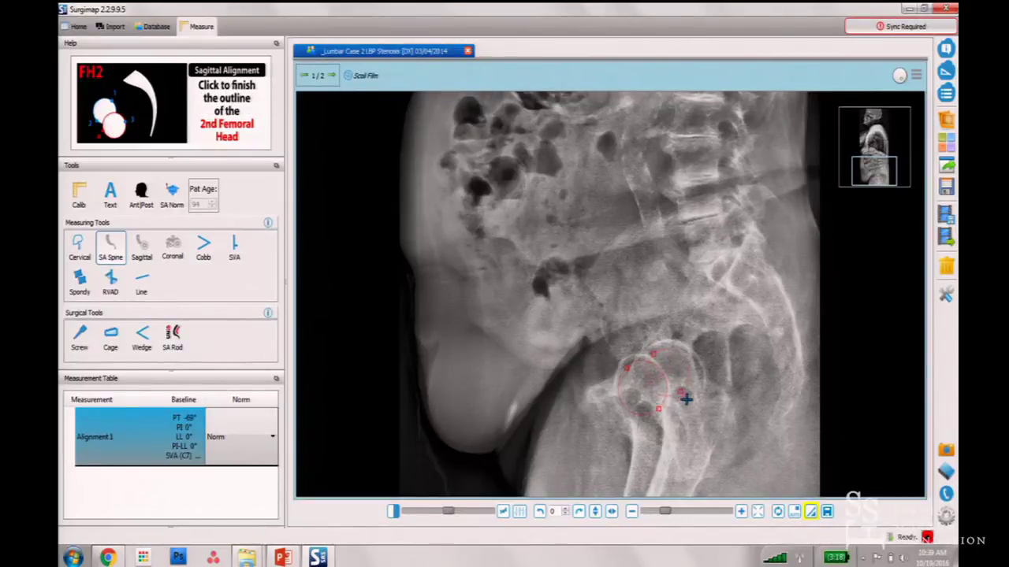
left_click(686, 403)
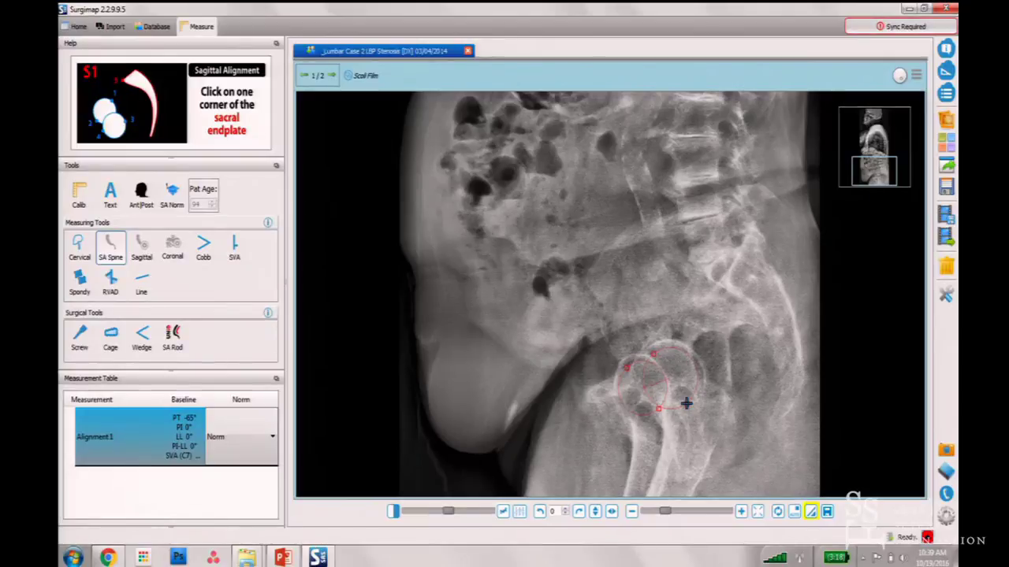
Mark the sacral endplate and the upper endplate of L1 for the sagittal alignment
left_click(702, 270)
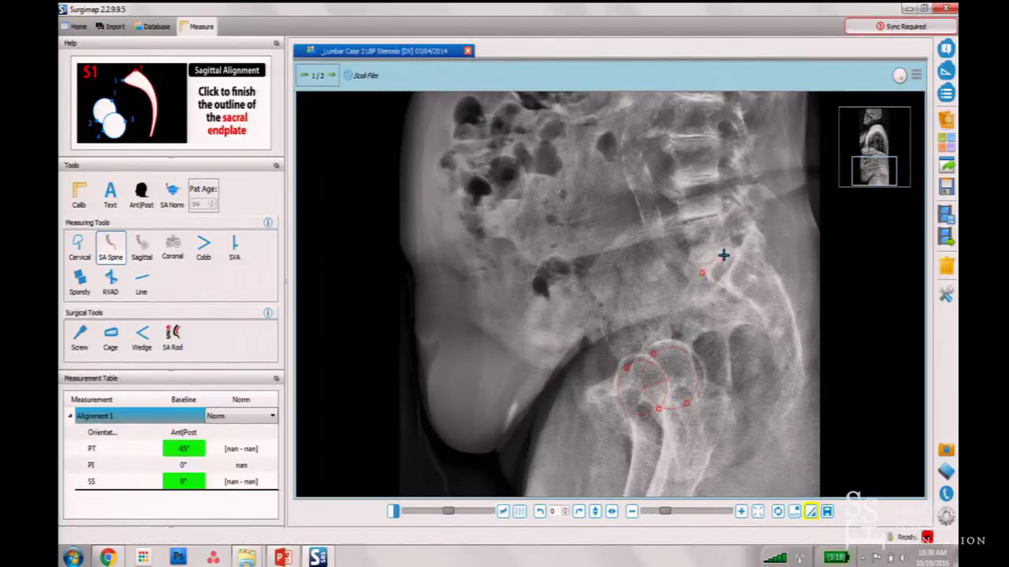
left_click(729, 247)
left_click_drag(882, 176, 886, 162)
left_click(690, 311)
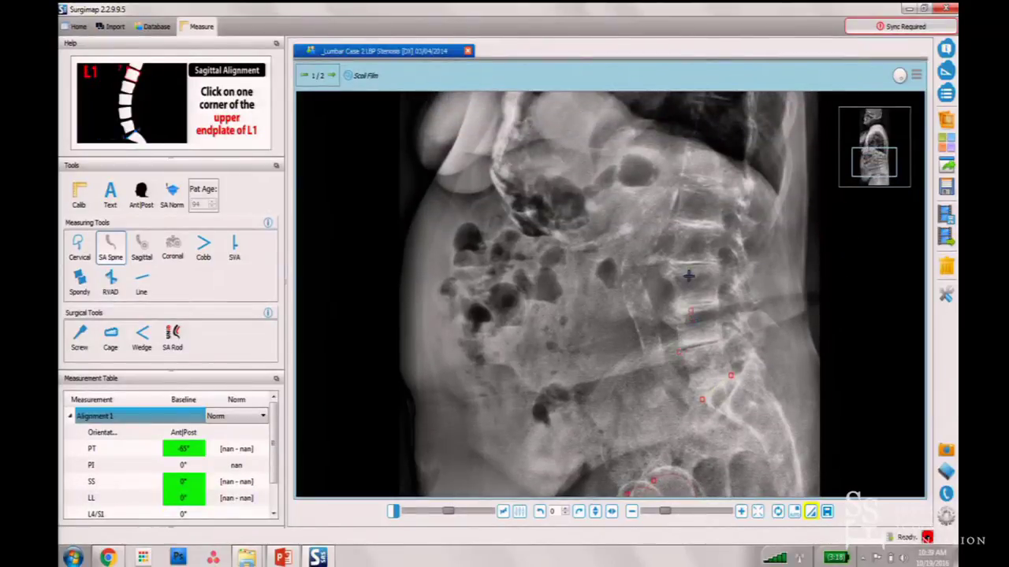
left_click(679, 184)
left_click(721, 191)
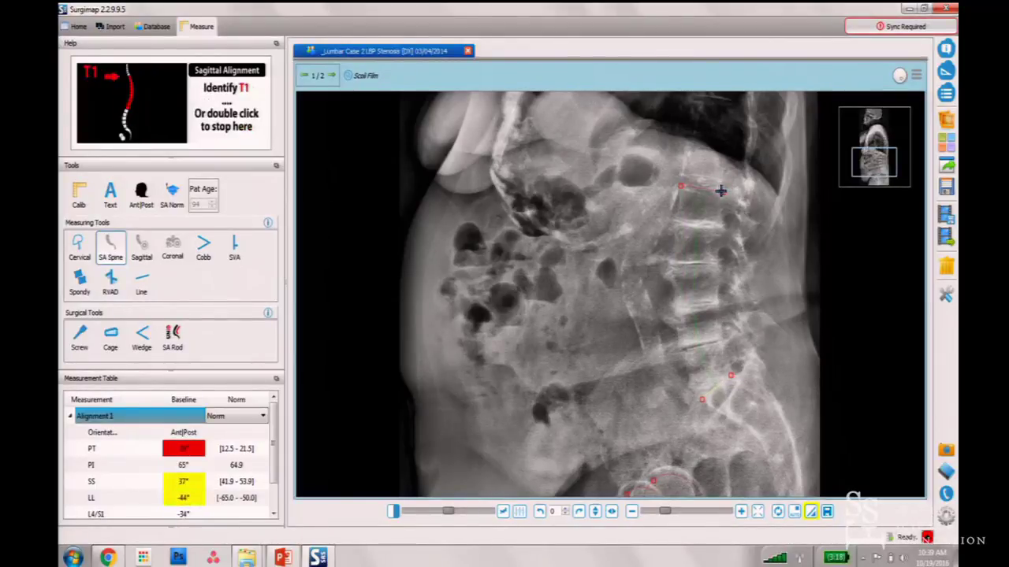
Mark the upper endplate of T1 and the lower endplate of C2 to complete the alignment measurement
left_click_drag(883, 163, 873, 135)
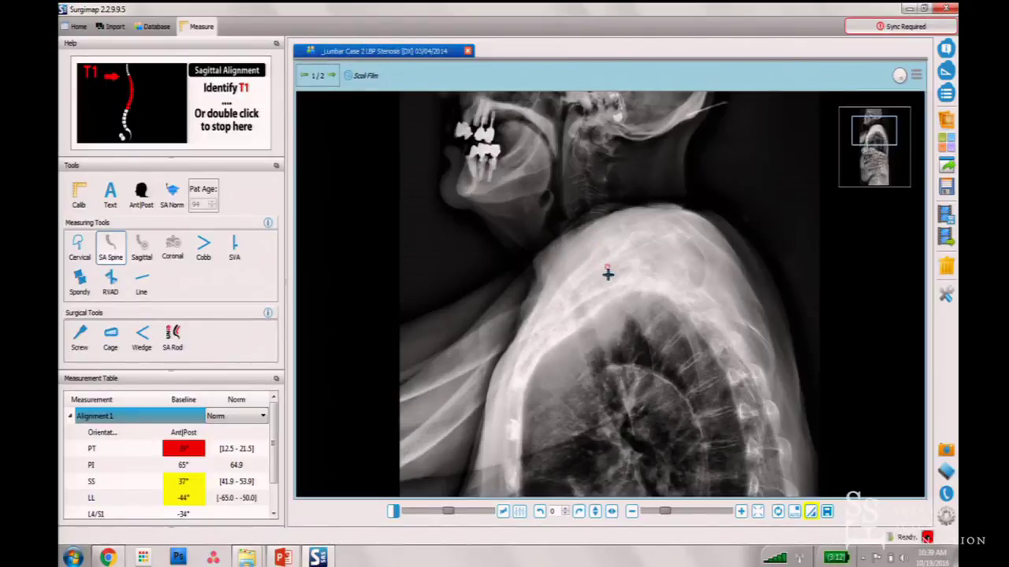
left_click(615, 293)
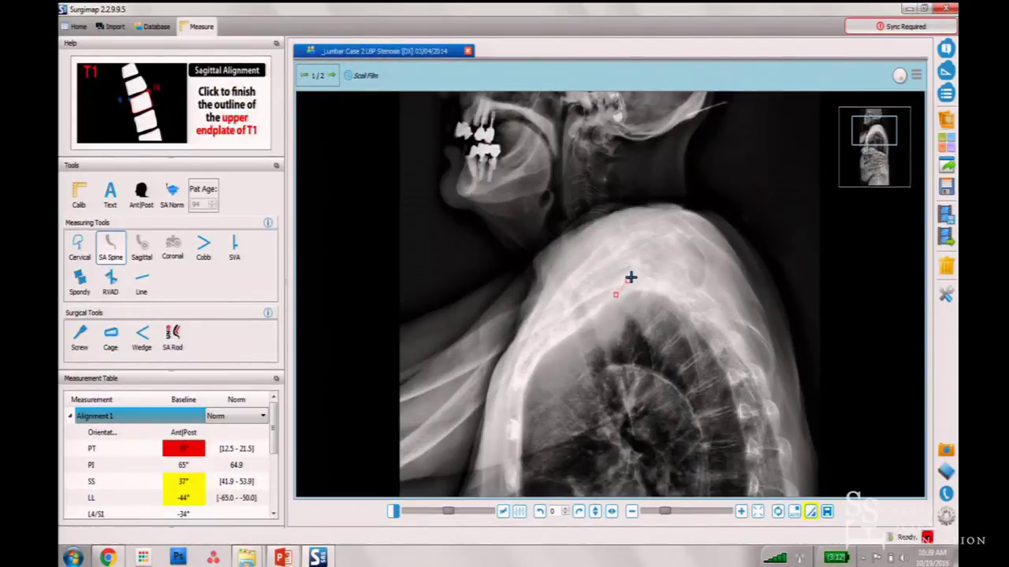
left_click(629, 277)
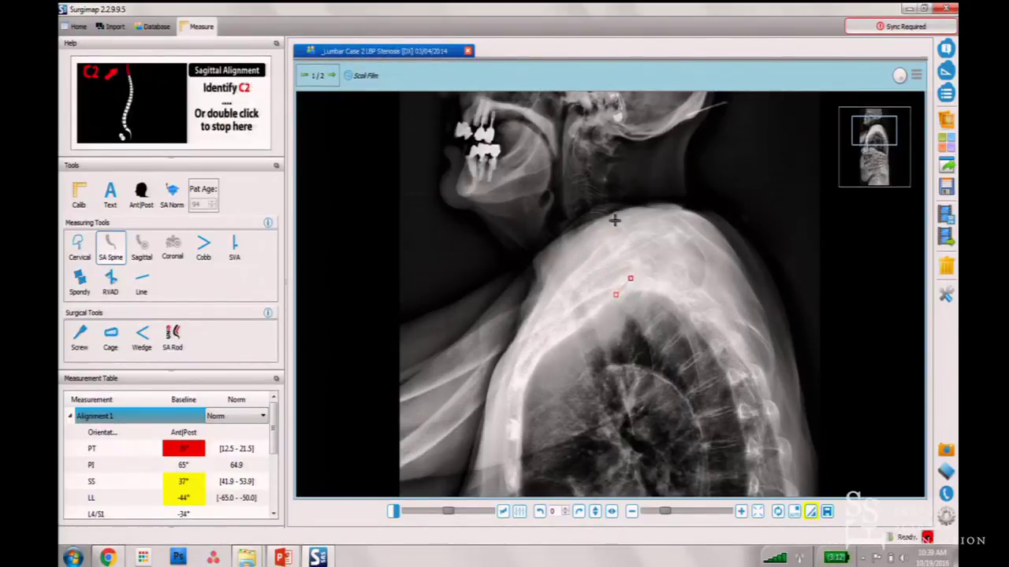
left_click(568, 178)
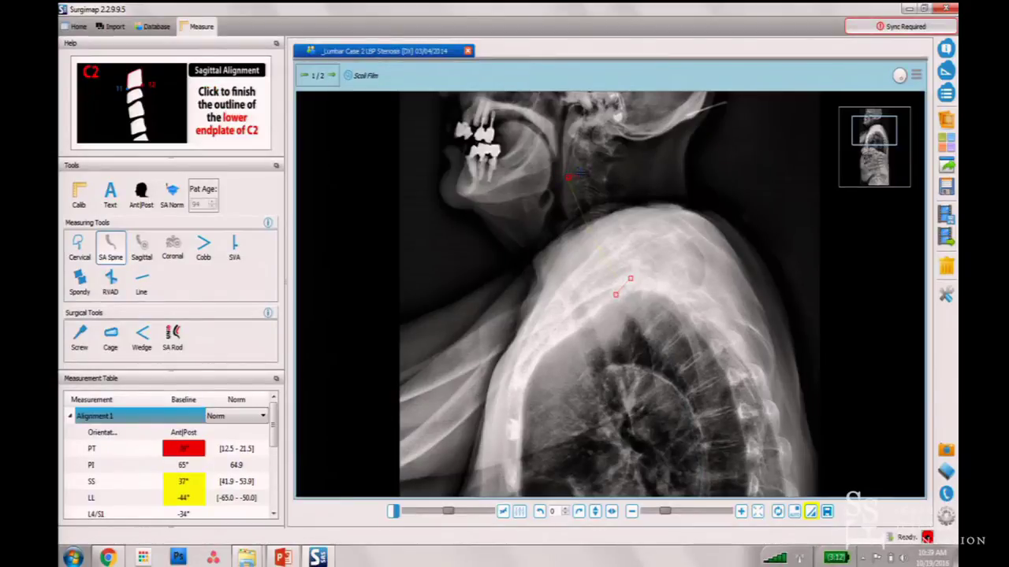
left_click(584, 172)
Increase the line thickness of the alignment measurement so the spinal curves are drawn bolder
right_click(584, 174)
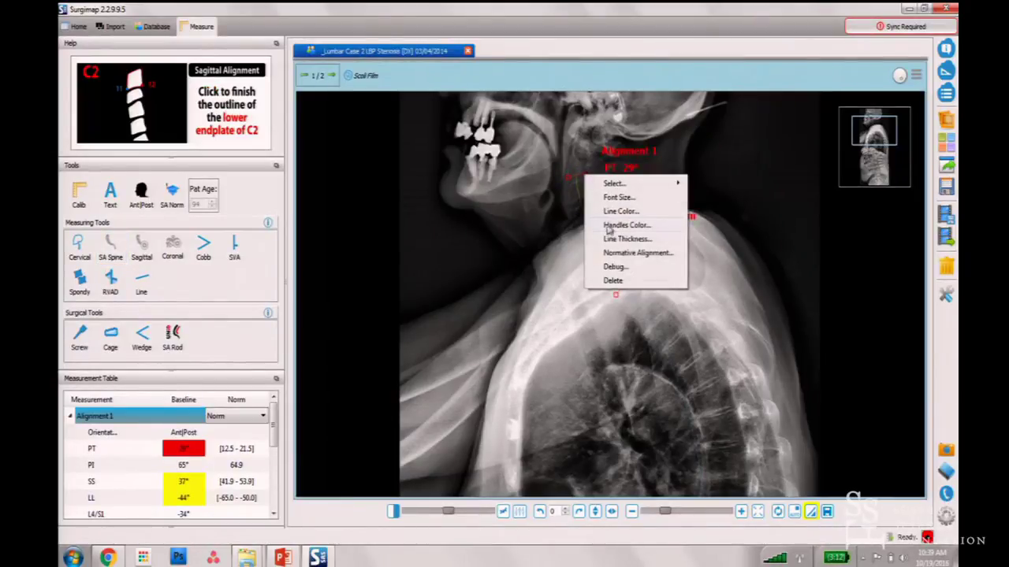
left_click(611, 239)
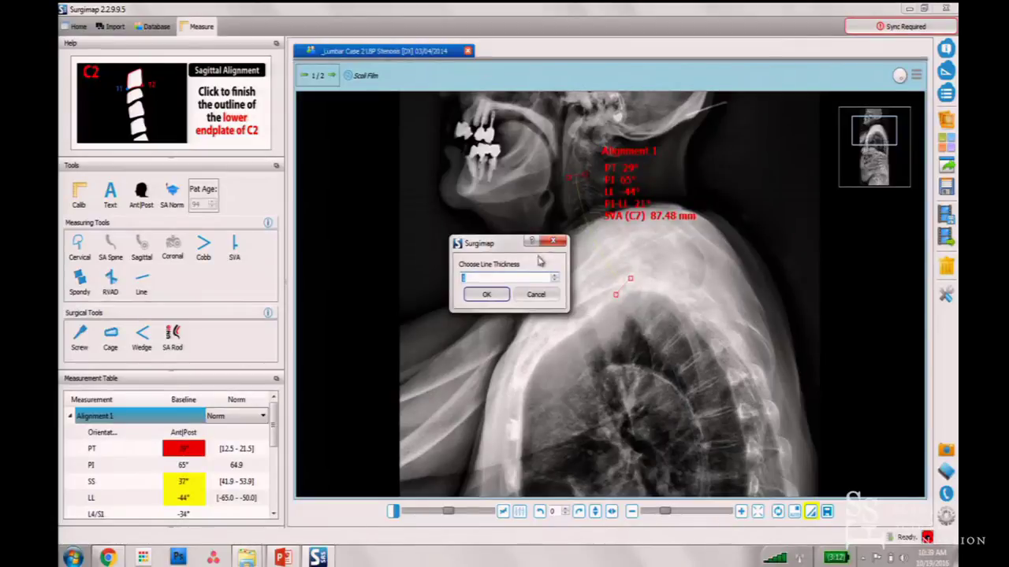
scroll(517, 278, "up", 4)
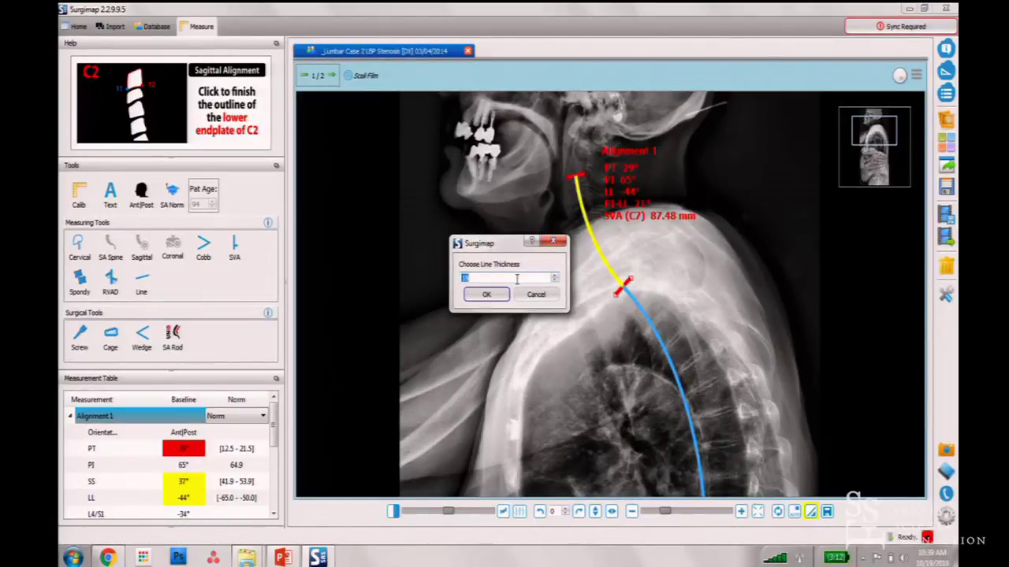
left_click(486, 294)
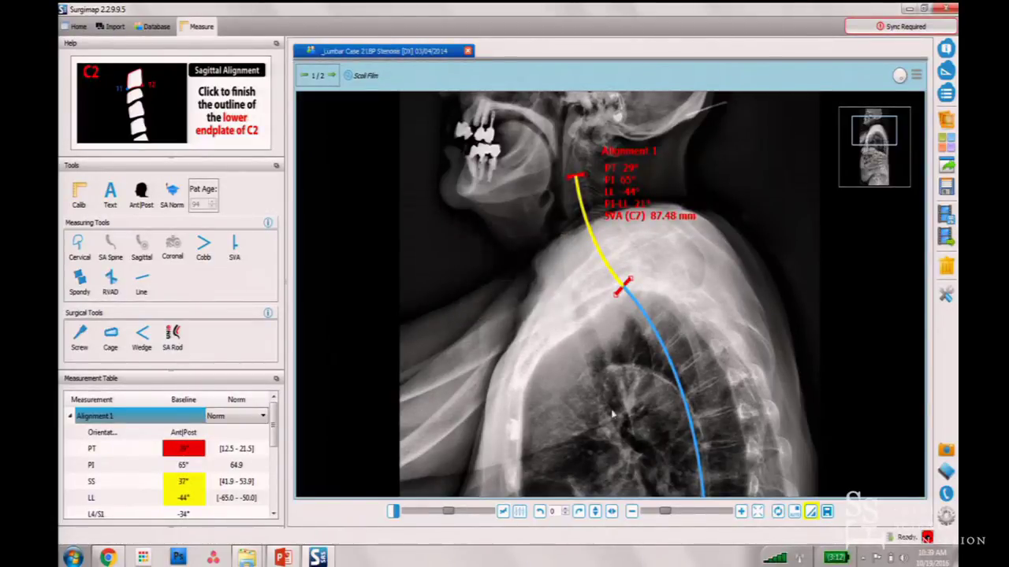
Pull the blue thoracic curve backward onto the vertebral bodies and clear the cyan normative overlay around the lumbar spine
left_click_drag(885, 131, 884, 145)
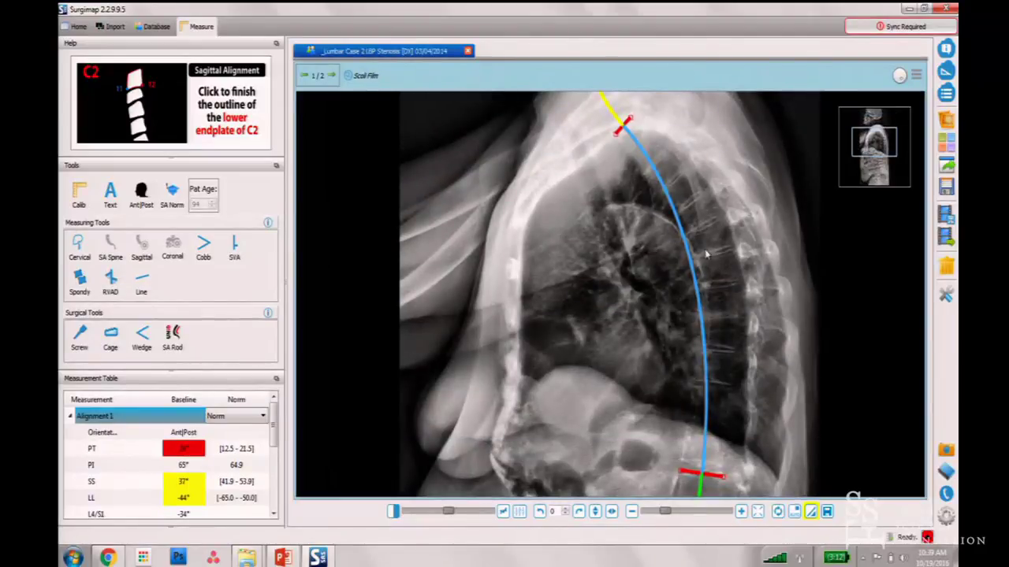
left_click_drag(692, 266, 718, 260)
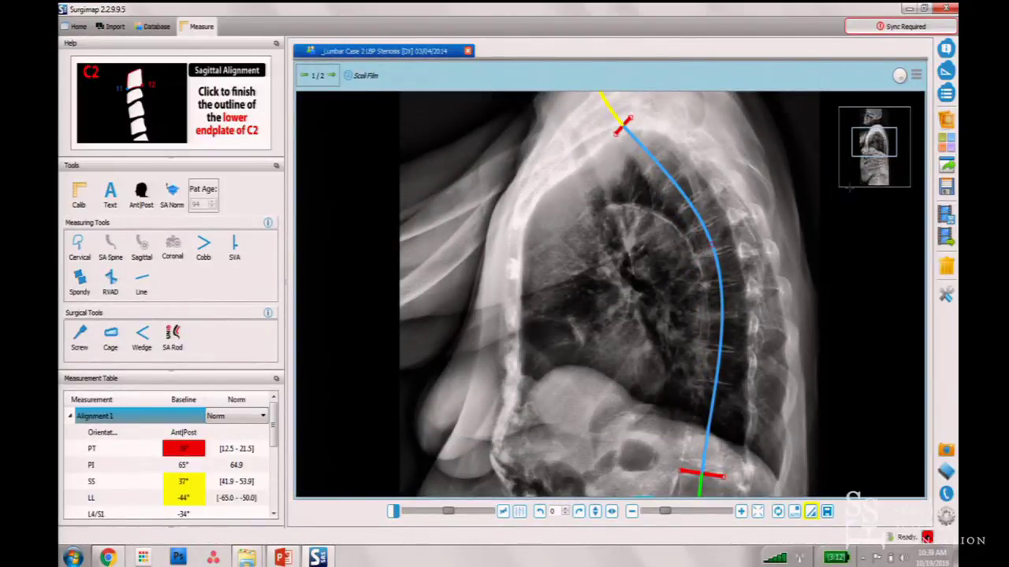
left_click_drag(865, 156, 866, 180)
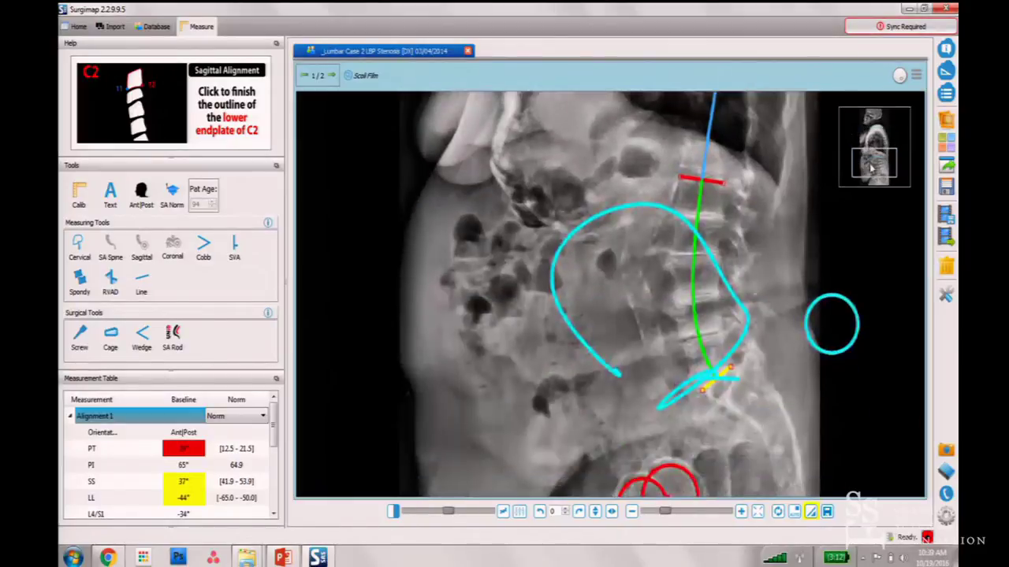
left_click(749, 323)
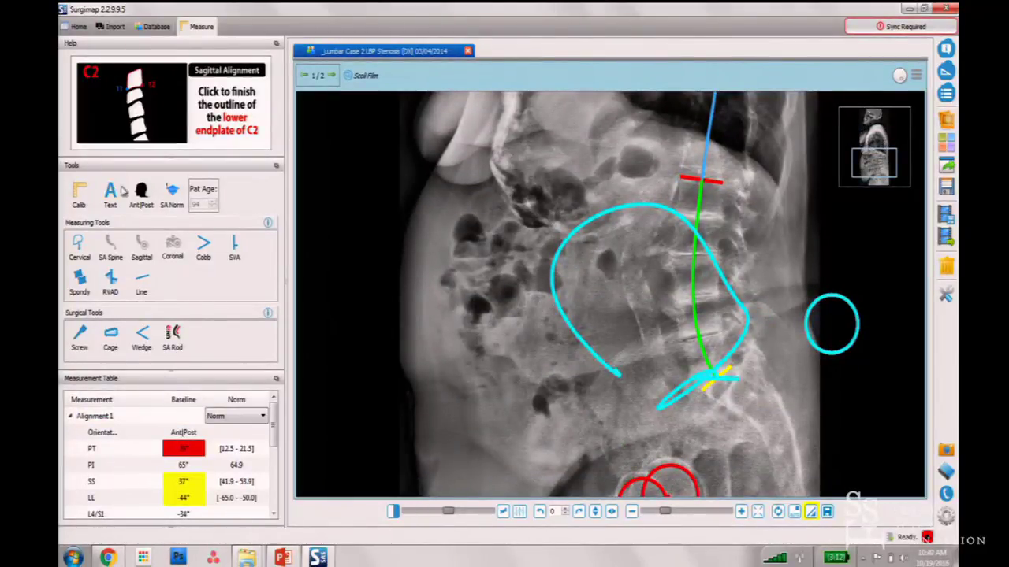
key("Escape")
Move the alignment's value label off the spine to the empty area behind the patient's back
left_click_drag(667, 512, 653, 513)
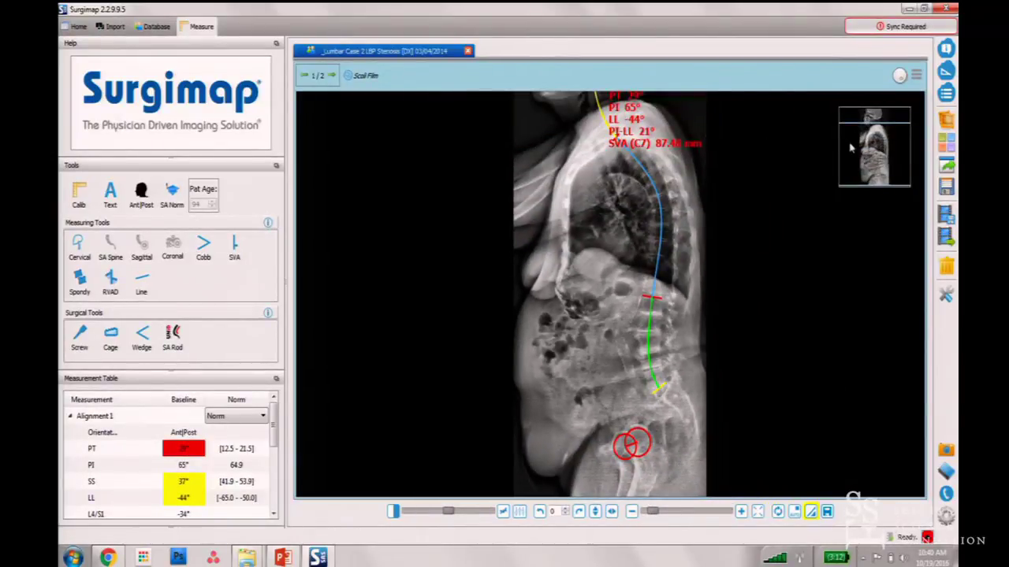
left_click_drag(851, 147, 855, 132)
left_click_drag(627, 178, 800, 255)
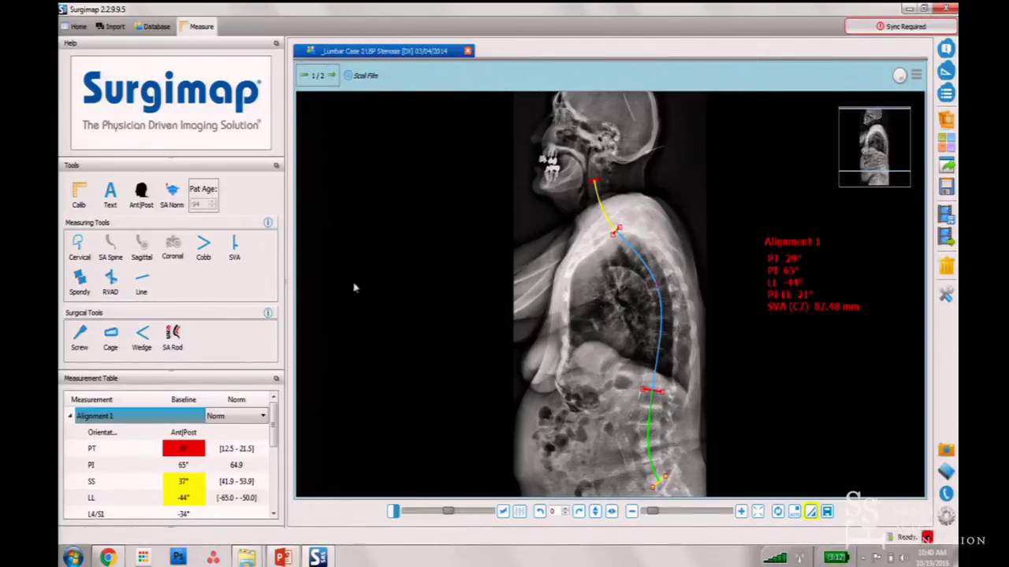
Undock the Measurement Table and enlarge it until all alignment parameters from PT to SVA are shown with their norms
left_click(276, 379)
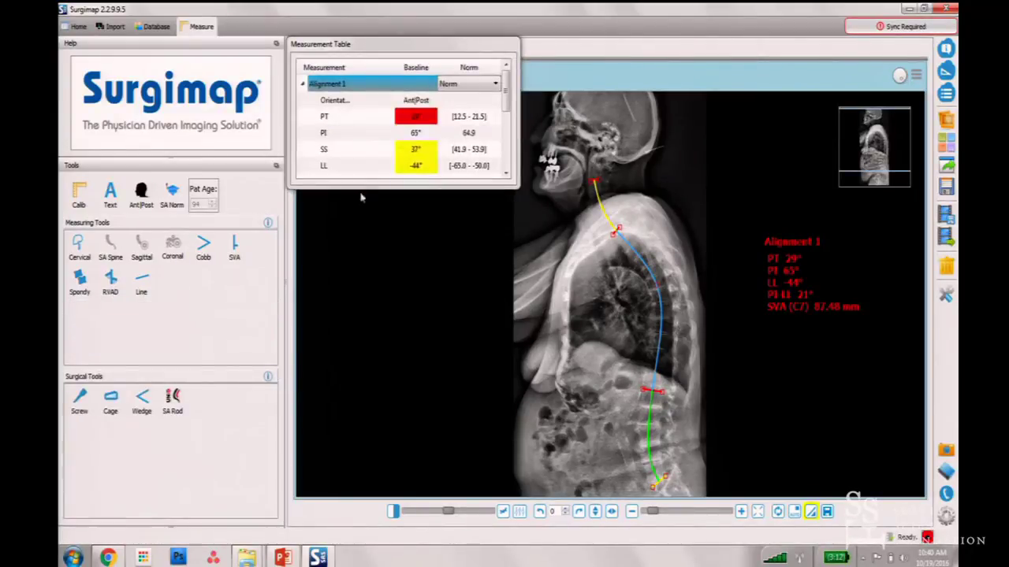
left_click_drag(522, 197, 513, 456)
left_click_drag(444, 47, 395, 66)
left_click_drag(430, 208, 466, 435)
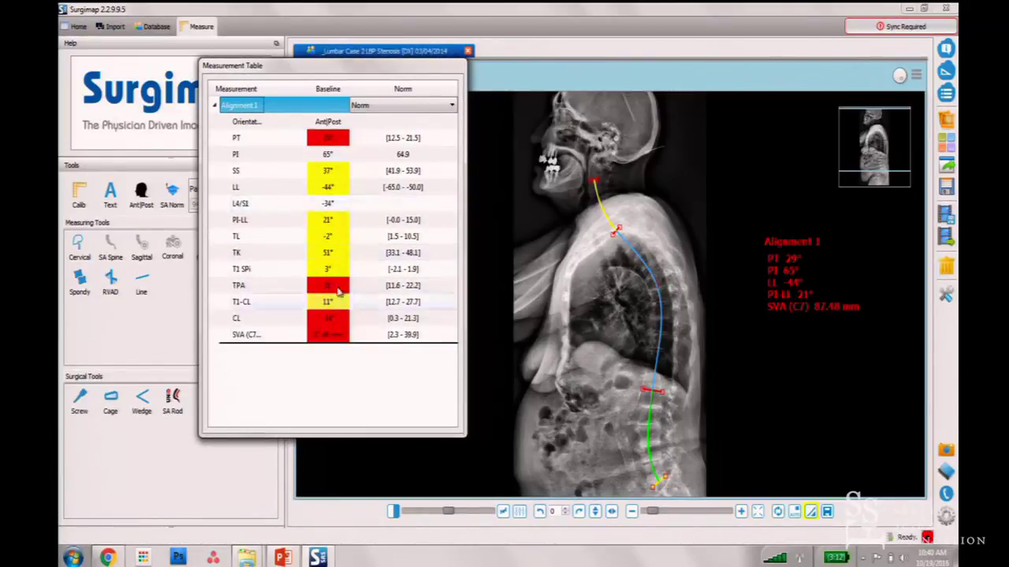
Read the reference description of Pelvic Tilt (PT) from the Measurement Table and close it
double_click(406, 139)
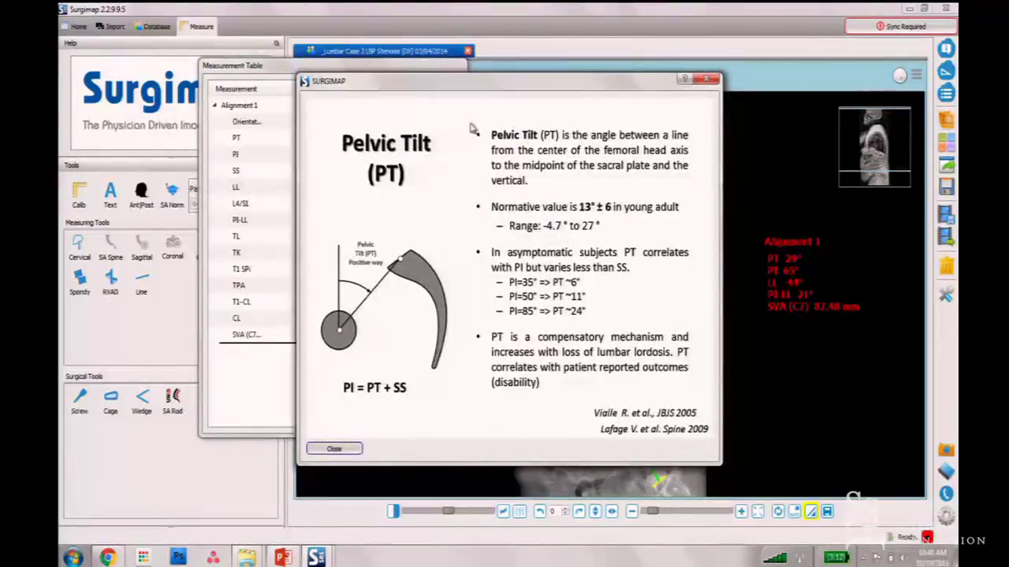
left_click(716, 80)
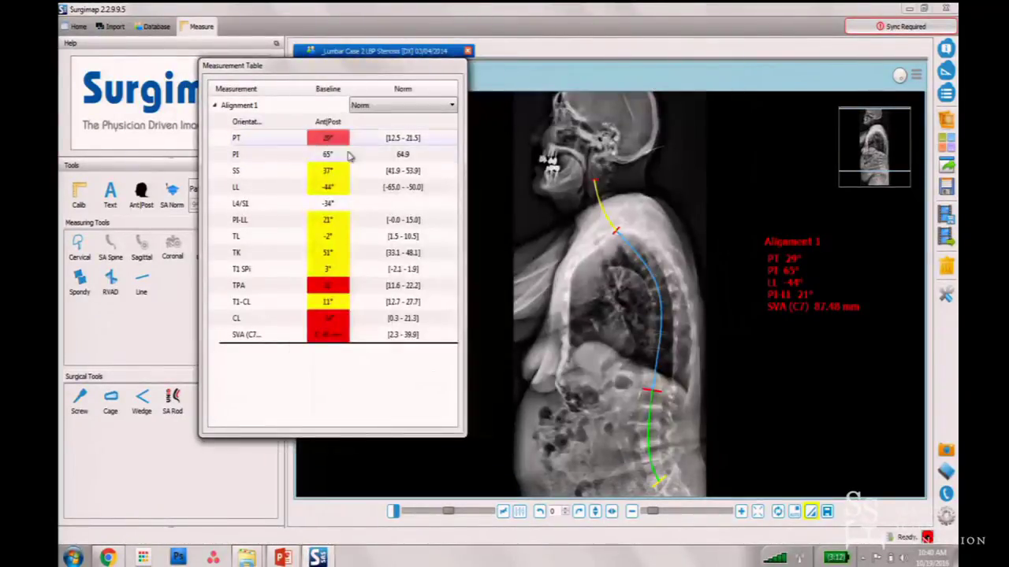
left_click(398, 141)
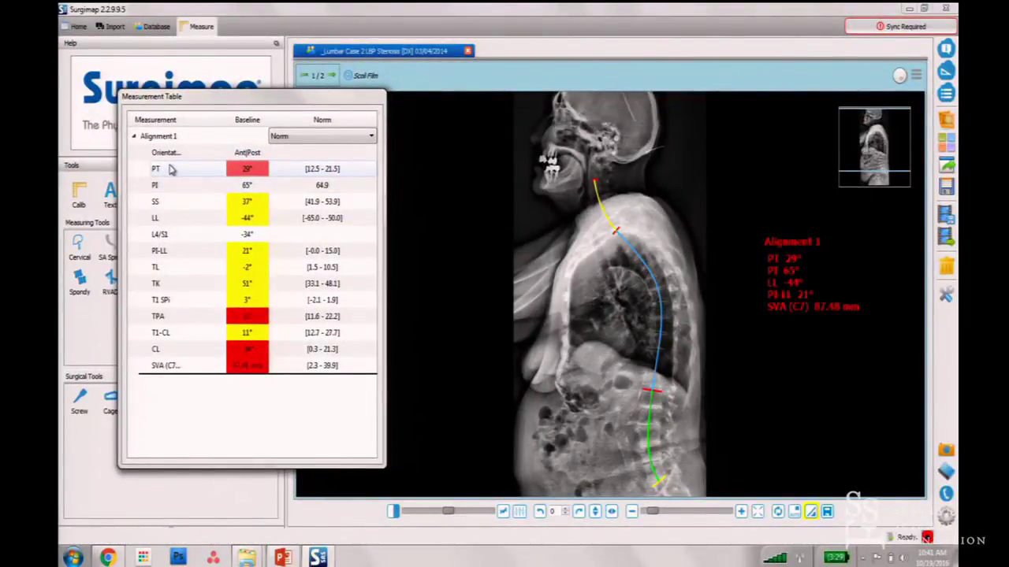
Rotate the film to -8° so the patient leans forward and the alignment parameters recalculate
left_click(565, 512)
left_click(565, 512)
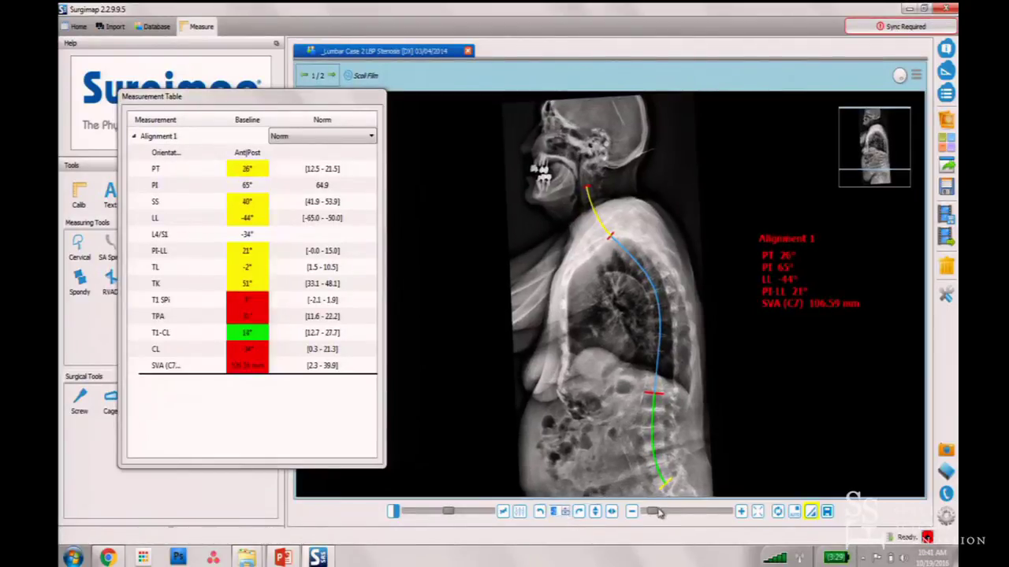
left_click_drag(654, 514, 649, 513)
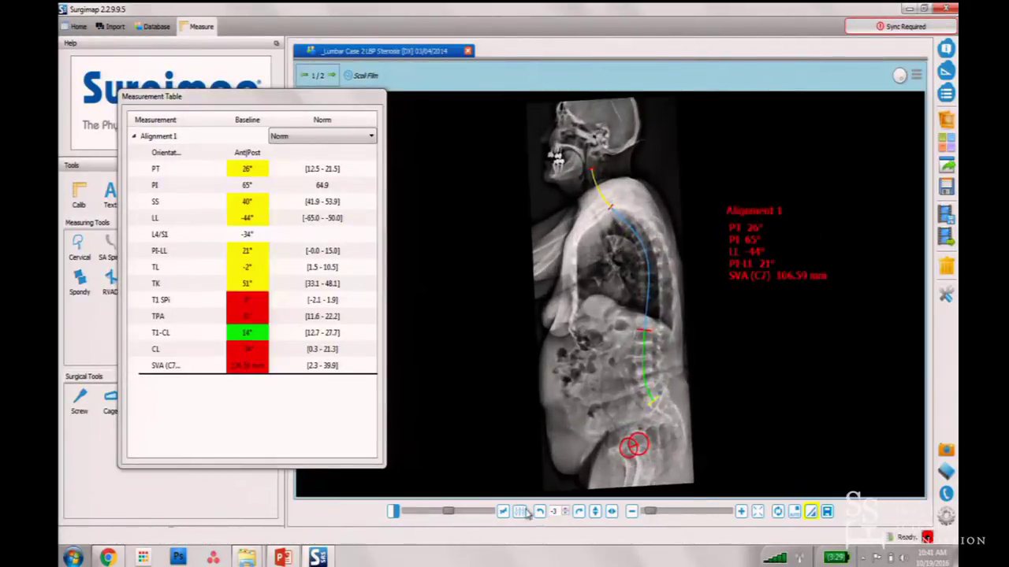
left_click(565, 512)
left_click(565, 512)
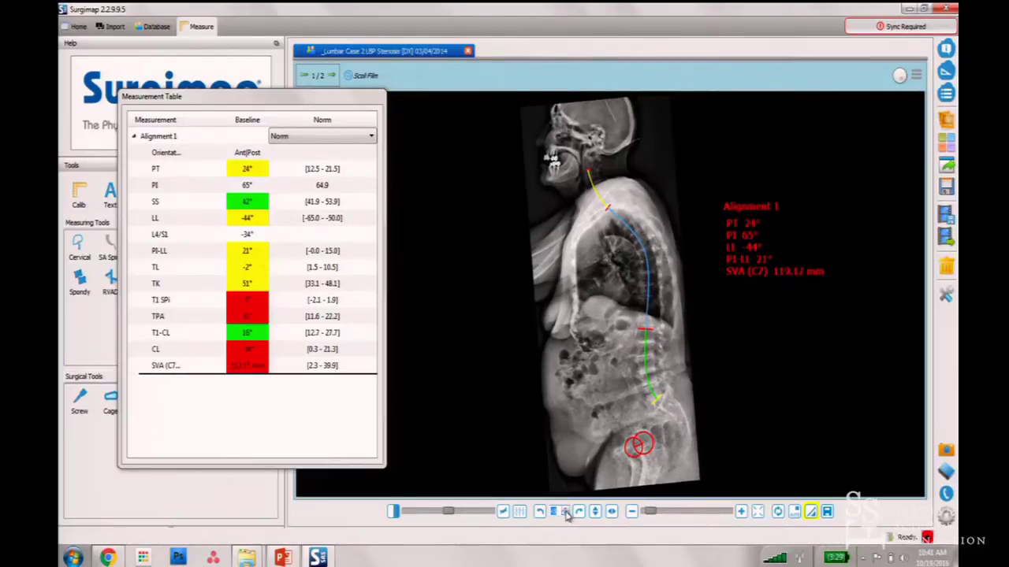
left_click(566, 512)
left_click(565, 512)
left_click(566, 512)
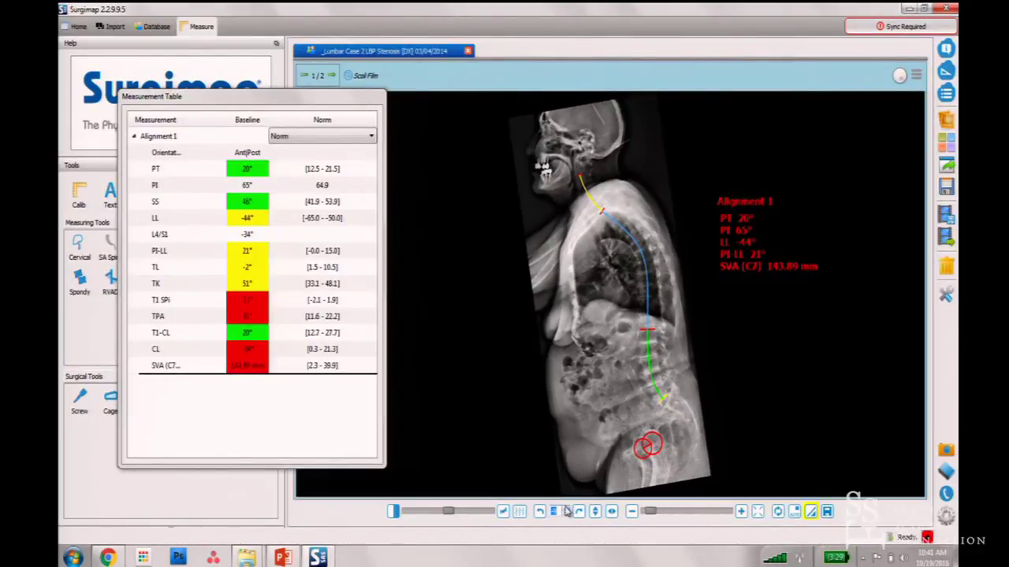
left_click(566, 513)
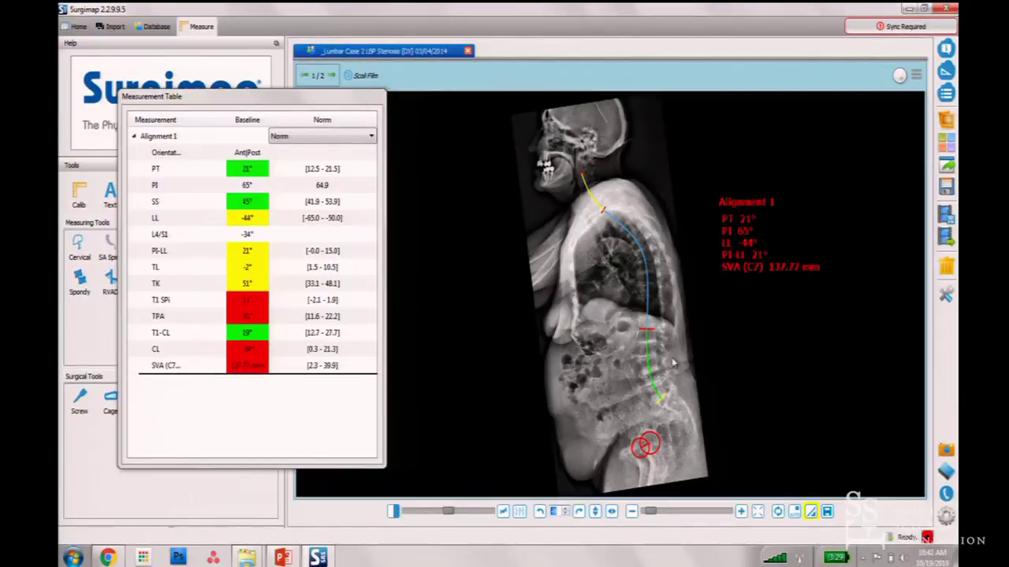
Dock the Measurement Table and measure the SVA from the C7 center to the postero-superior corner of S1
left_click_drag(288, 106, 205, 402)
left_click(234, 247)
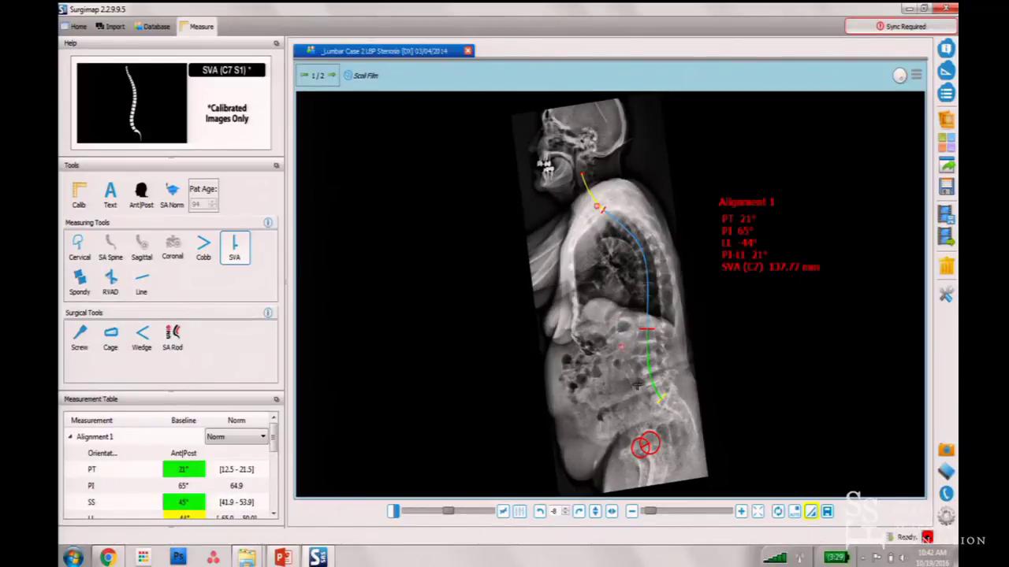
left_click(668, 402)
Set the line thickness of the SVA measurement to 20
right_click(667, 398)
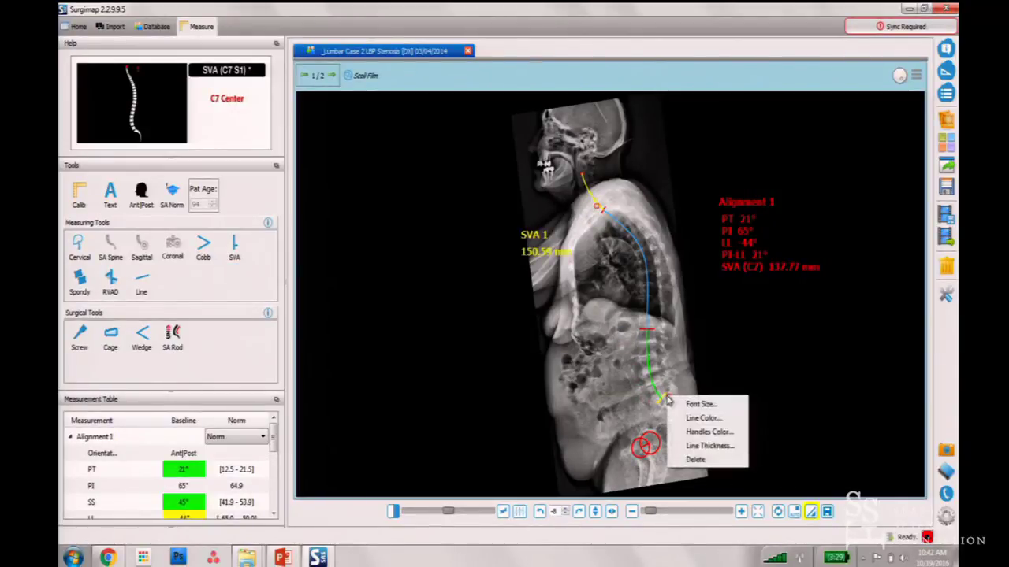
left_click(721, 446)
type("20")
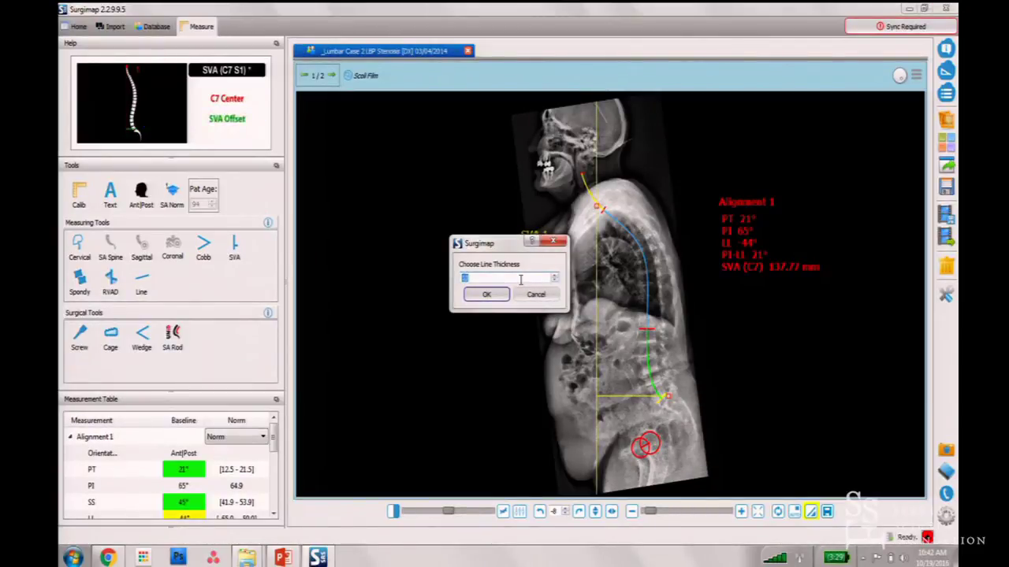
left_click(487, 295)
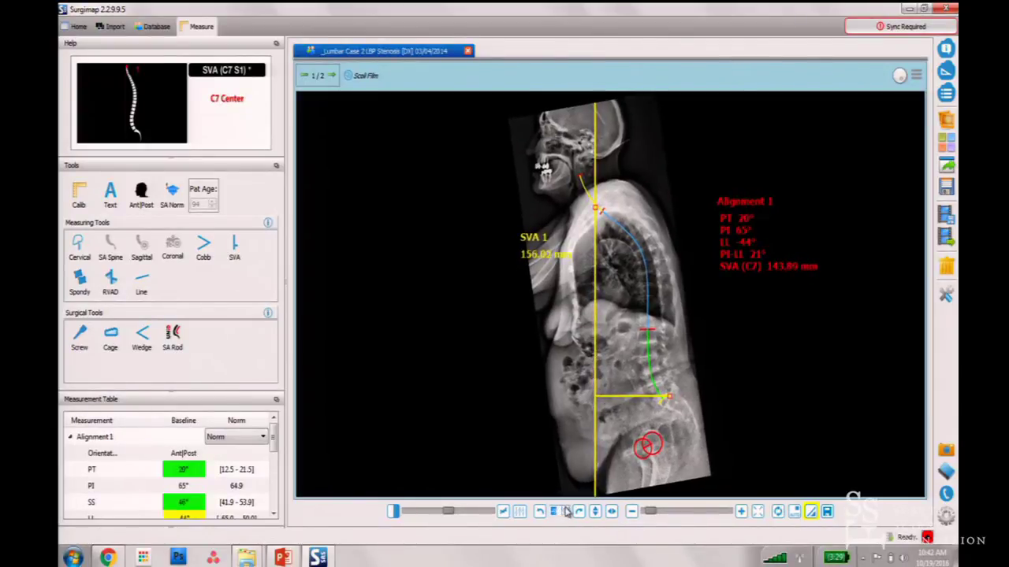
Rotate the film back upright and slightly past its original orientation
left_click(566, 511)
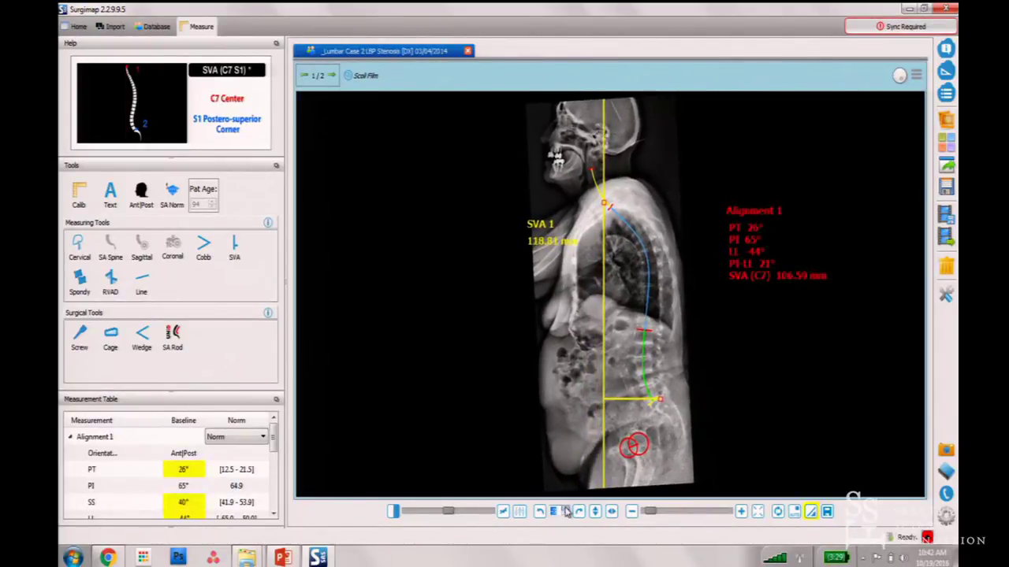
left_click(566, 511)
left_click(566, 511)
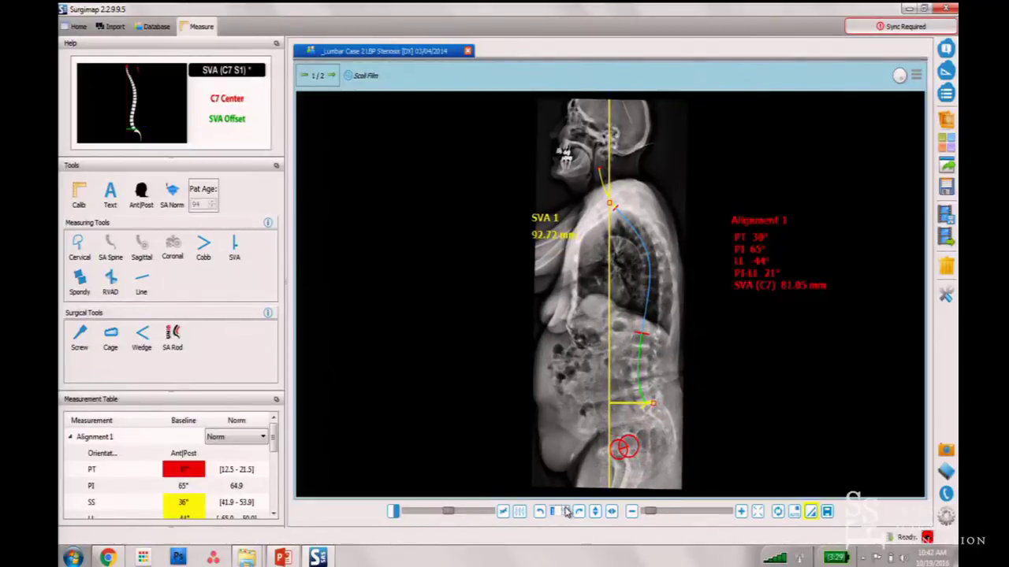
left_click(566, 511)
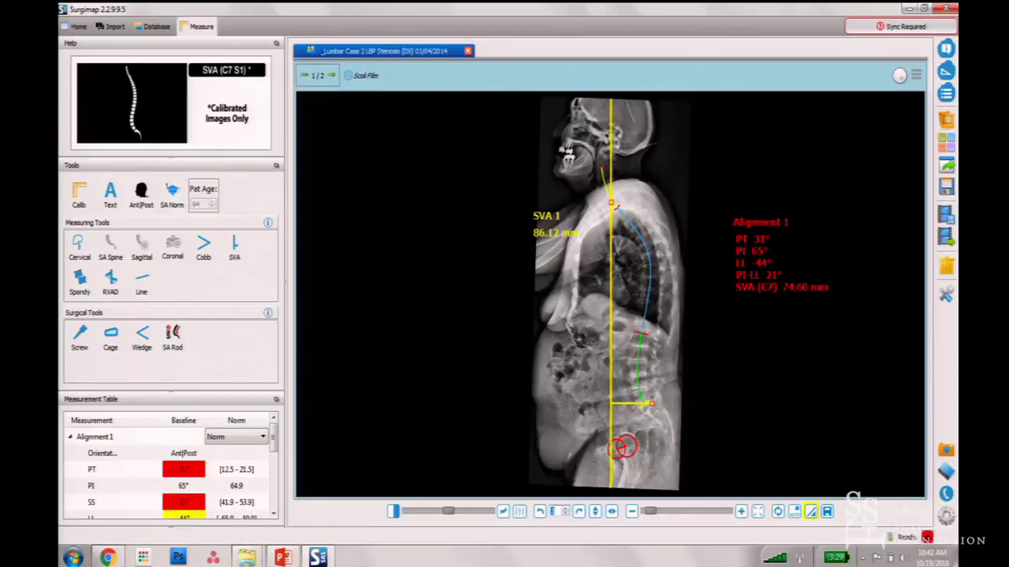
Tilt the film forward again to -8° with the SVA line in place
left_click(561, 512)
left_click(561, 511)
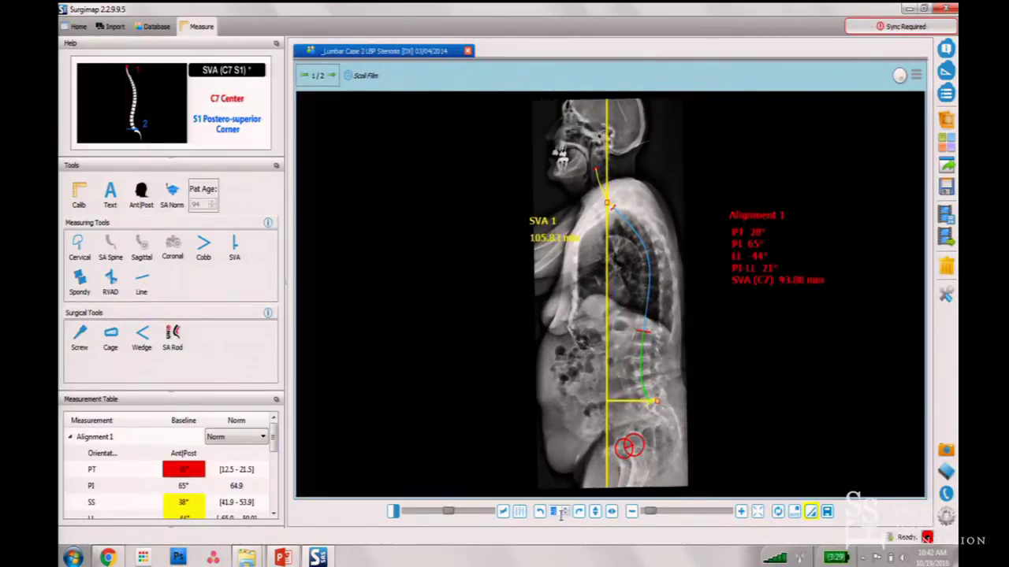
left_click(562, 512)
left_click(563, 512)
left_click(564, 513)
left_click(564, 512)
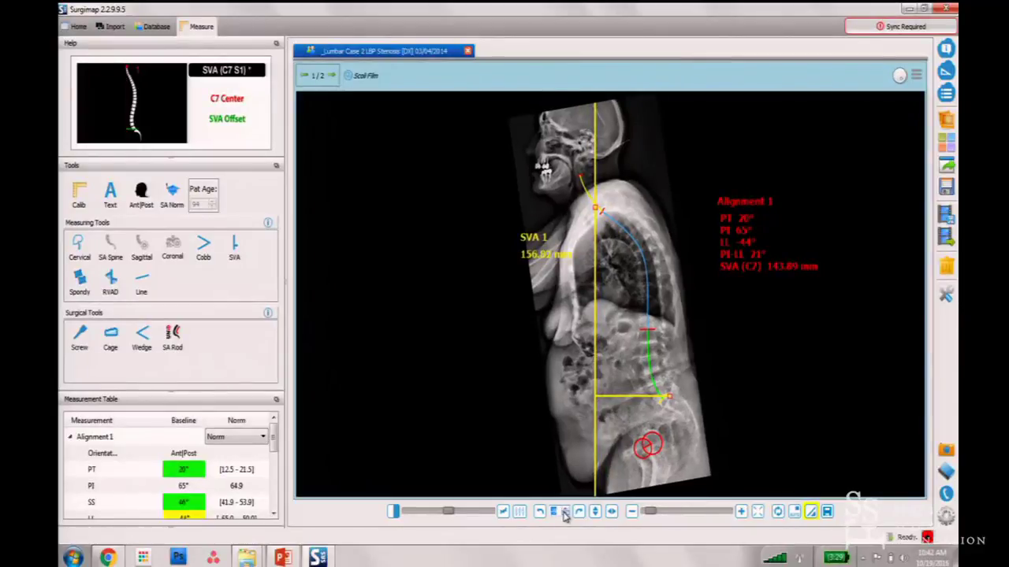
left_click(564, 513)
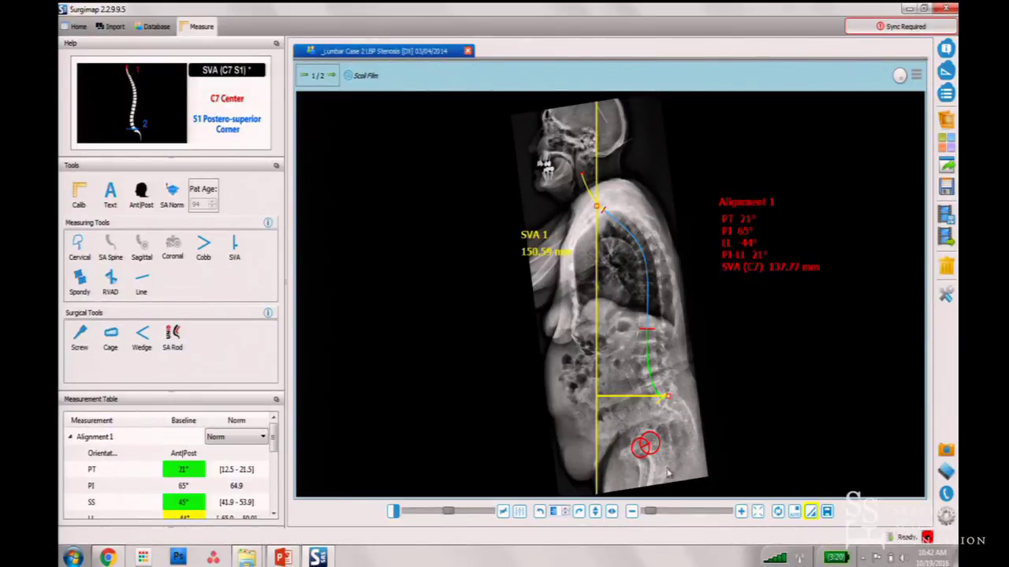
Undock the Measurement Table, enlarge it to show every alignment parameter and SVA 1, and move it clear of the spine
left_click_drag(651, 513, 659, 513)
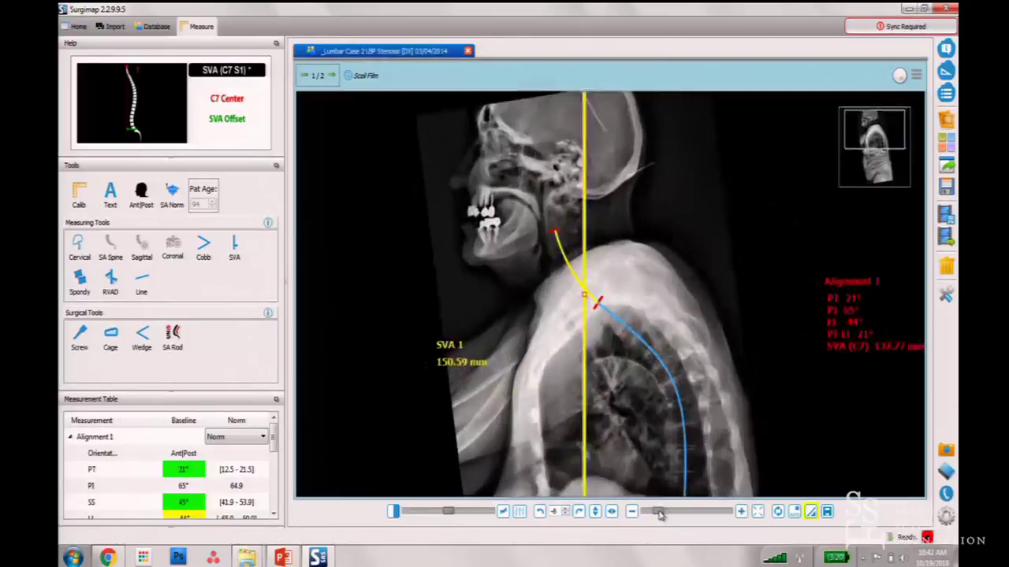
left_click(275, 403)
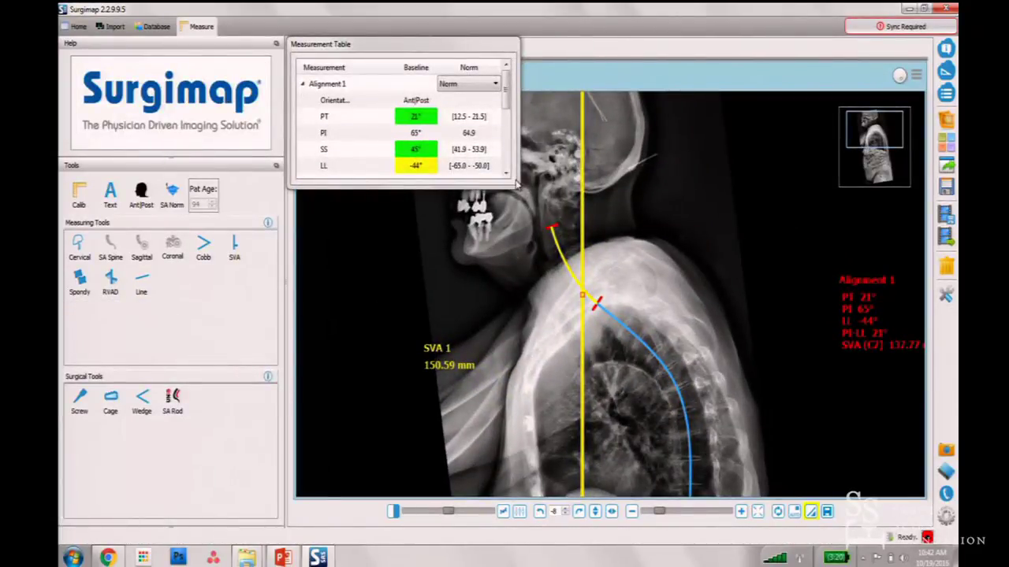
left_click_drag(516, 187, 513, 388)
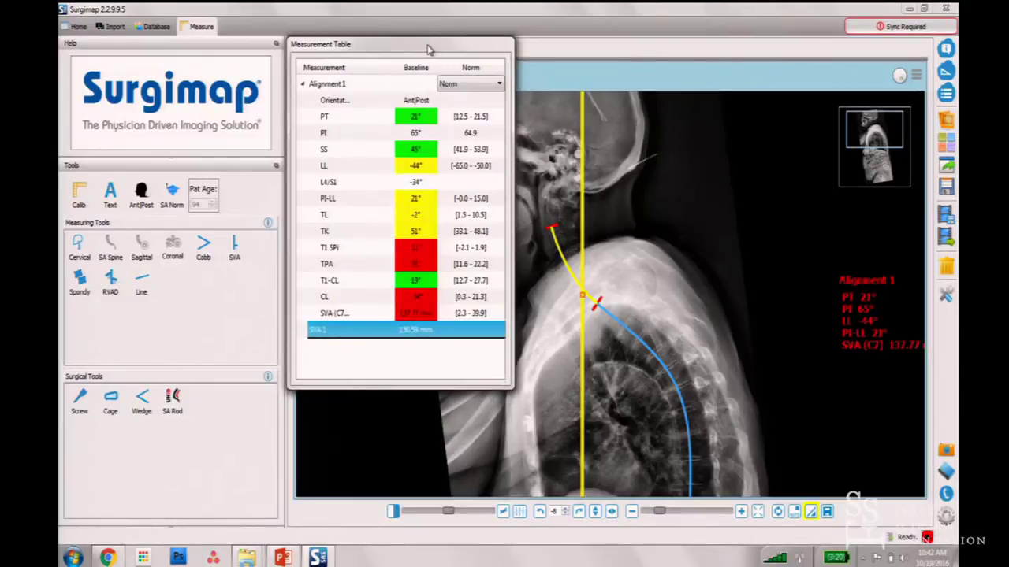
left_click_drag(428, 49, 336, 78)
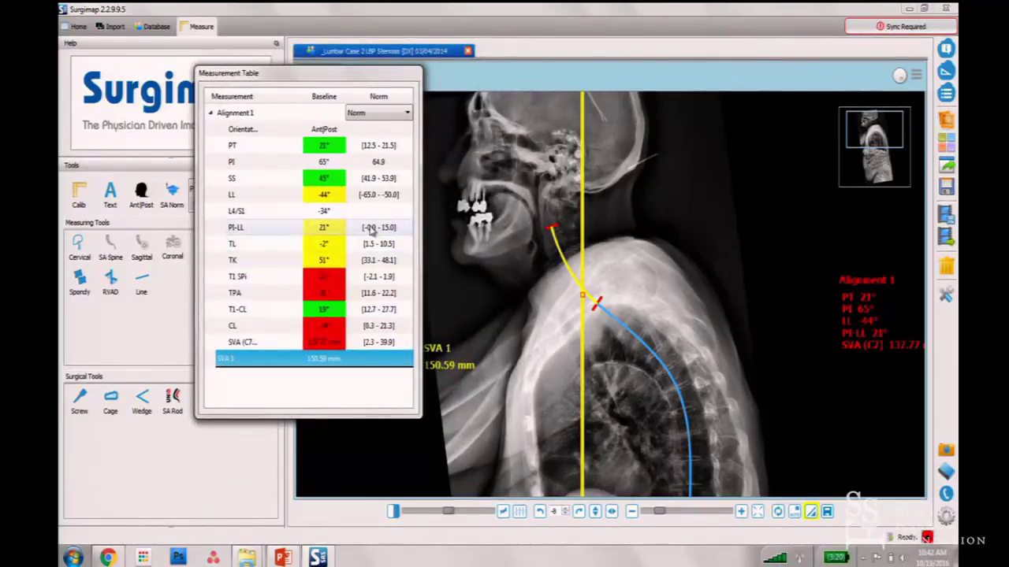
Read the reference description of Pelvic Incidence minus Lumbar Lordosis (PI-LL) and close it
left_click(371, 228)
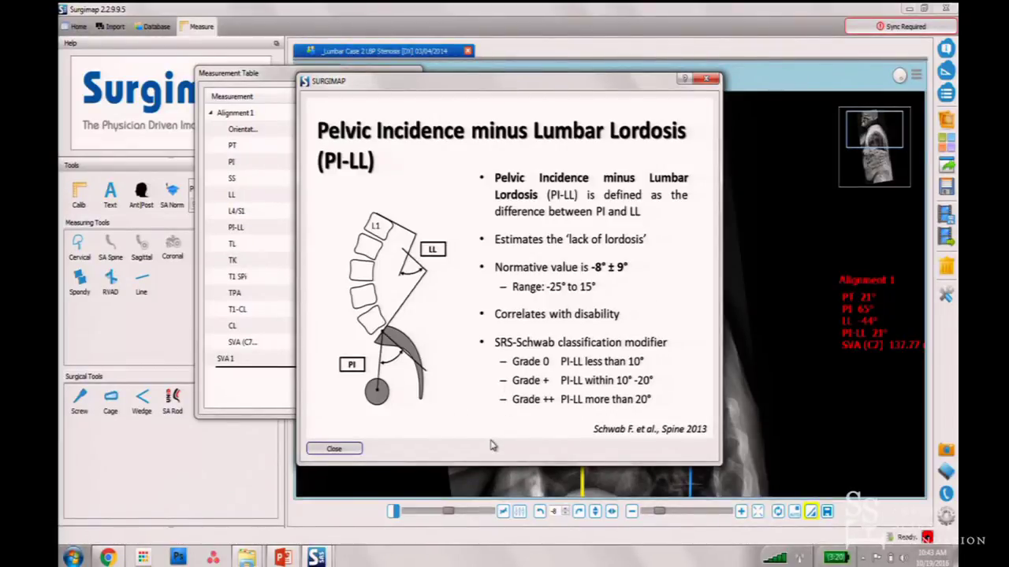
left_click(707, 79)
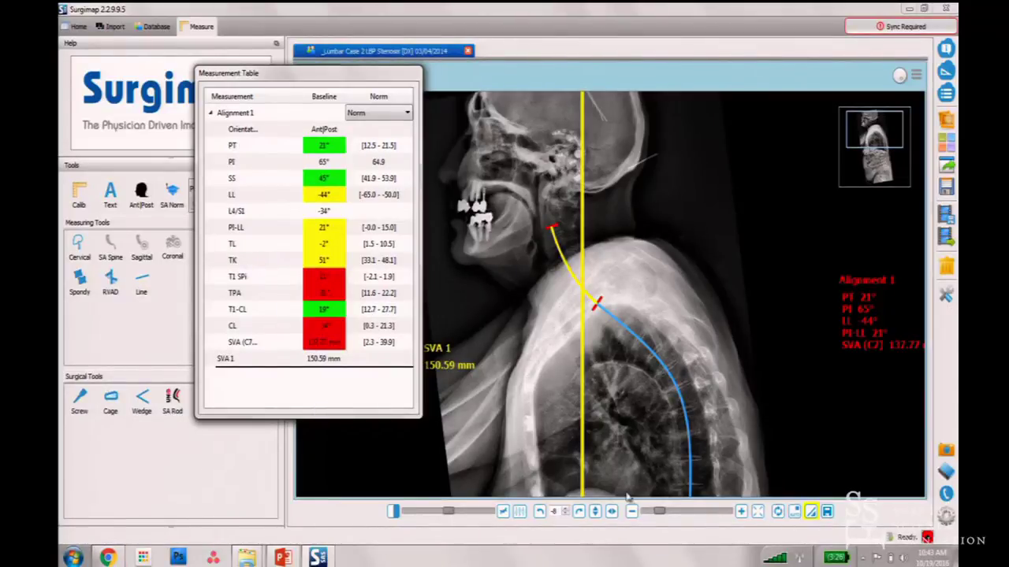
Reset the film to its original orientation and move the SVA 1 label to the empty area behind the patient's back
left_click_drag(664, 514, 651, 513)
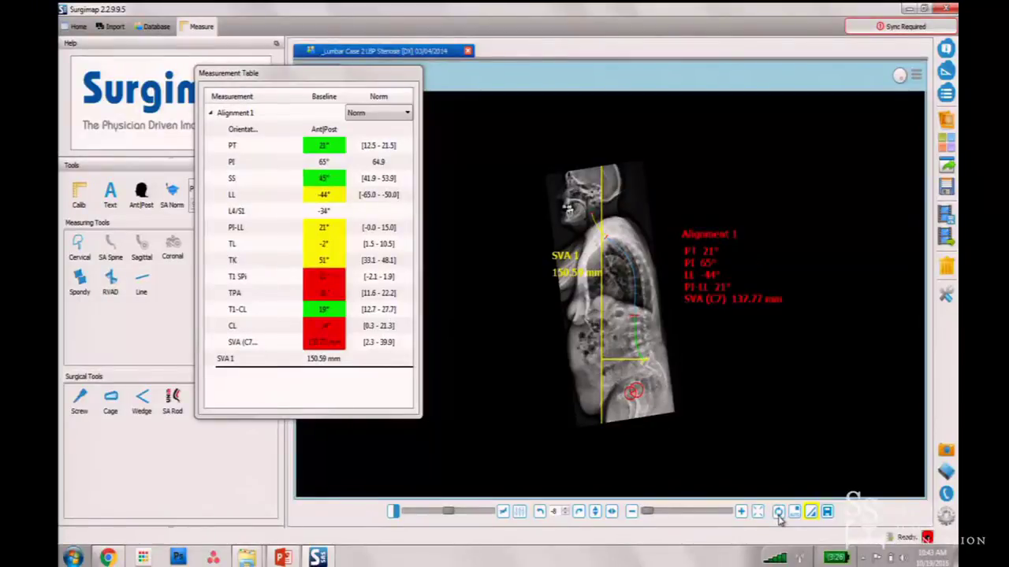
left_click(778, 512)
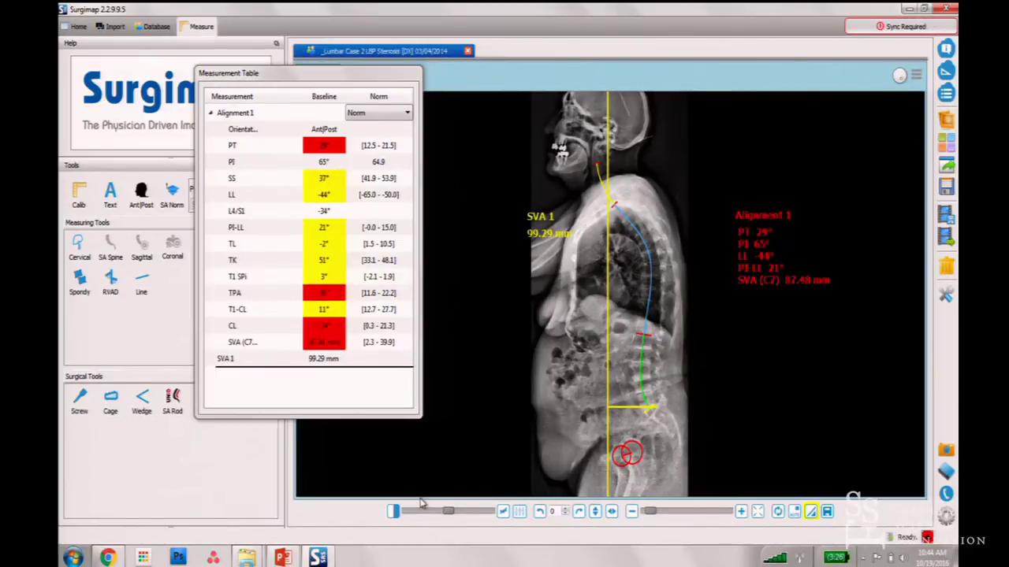
left_click_drag(534, 223, 804, 165)
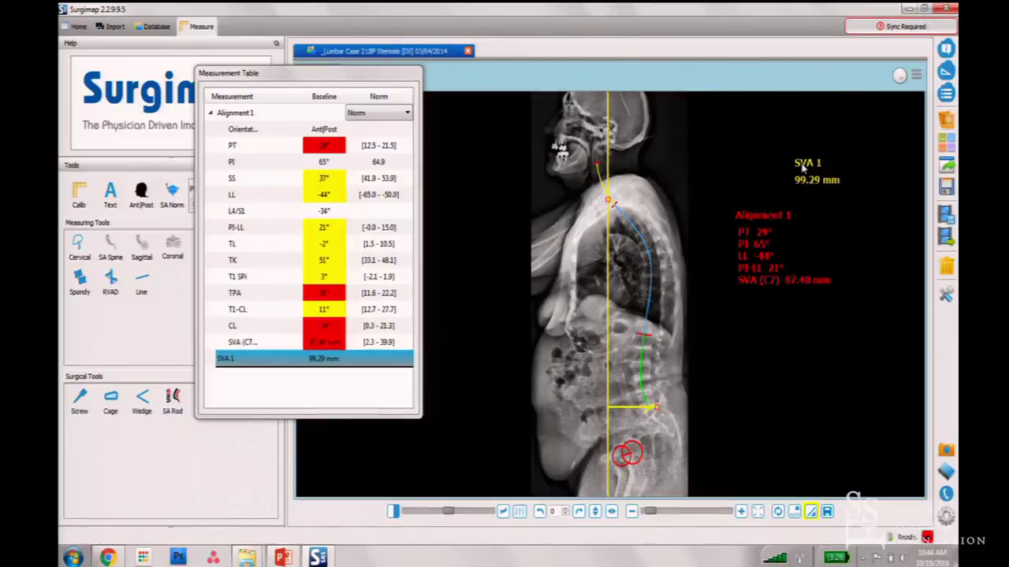
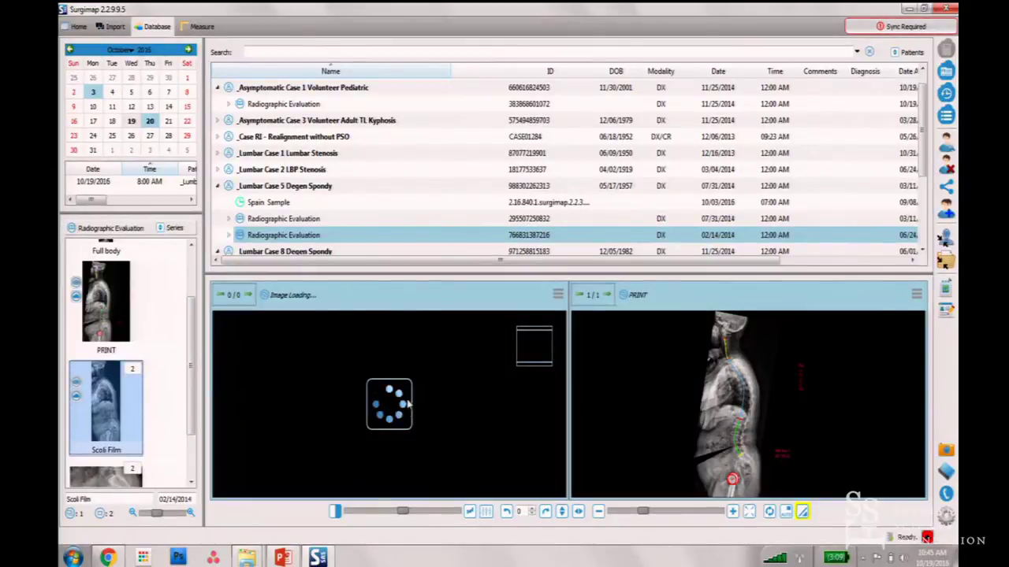
Start the SA Spine measurement on the Lumbar Case 5 Degen Spondy scoli film and outline both femoral heads
left_click(770, 504)
mouse_move(667, 514)
left_mouse_down()
mouse_move(651, 513)
mouse_move(669, 513)
left_mouse_up()
left_click(873, 175)
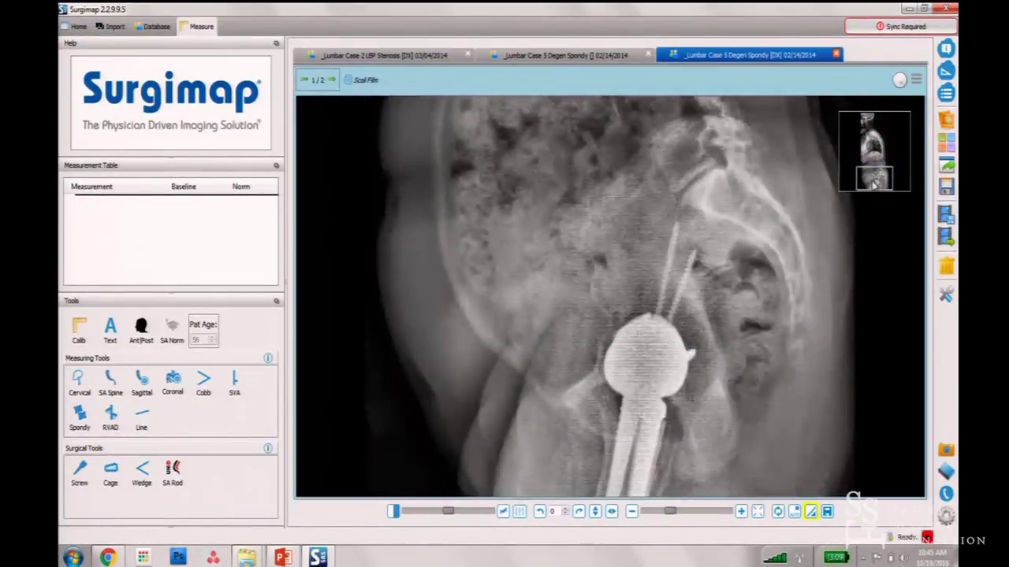
left_click(110, 383)
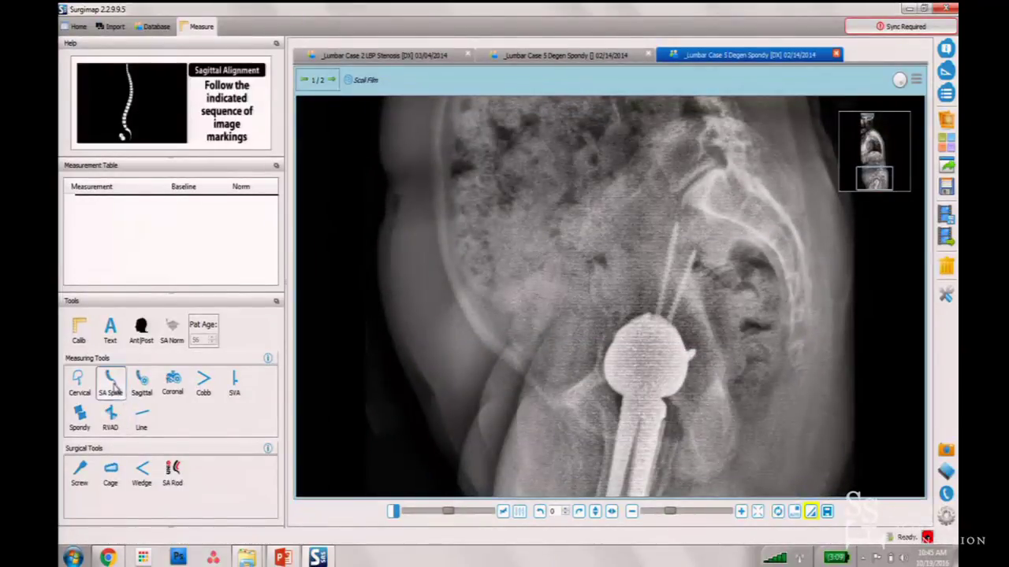
left_click(609, 347)
left_click(661, 387)
left_click(636, 323)
left_click(668, 386)
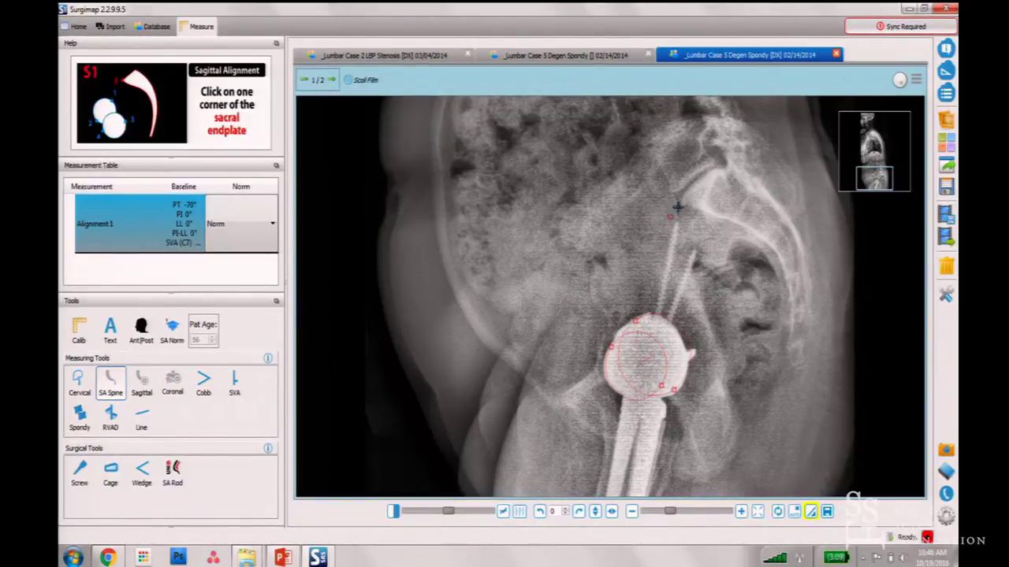
Mark the sacral endplate and the upper endplate of L1 from corner to corner for the sagittal alignment
left_click(679, 201)
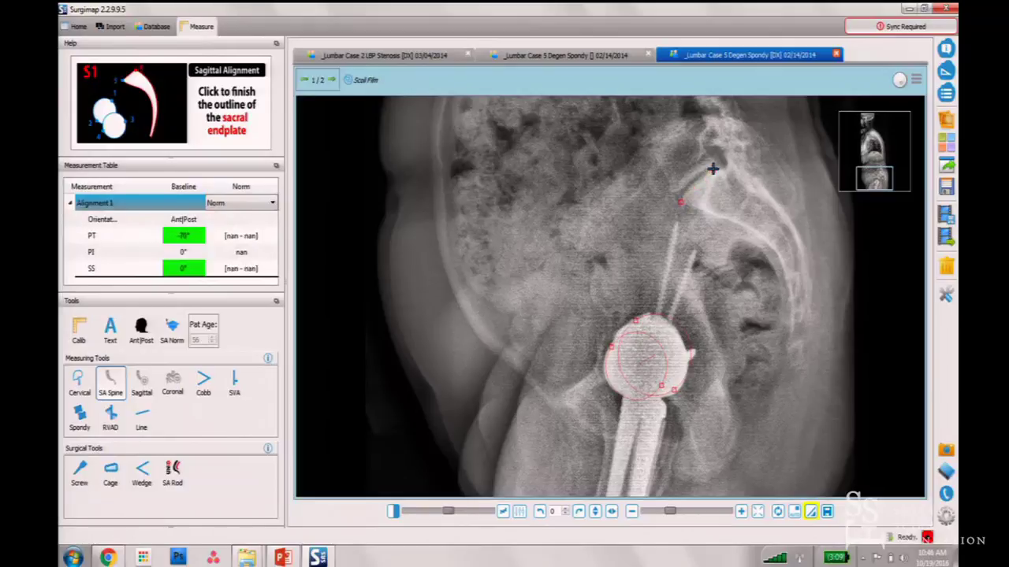
left_click(713, 169)
left_click_drag(885, 179, 876, 161)
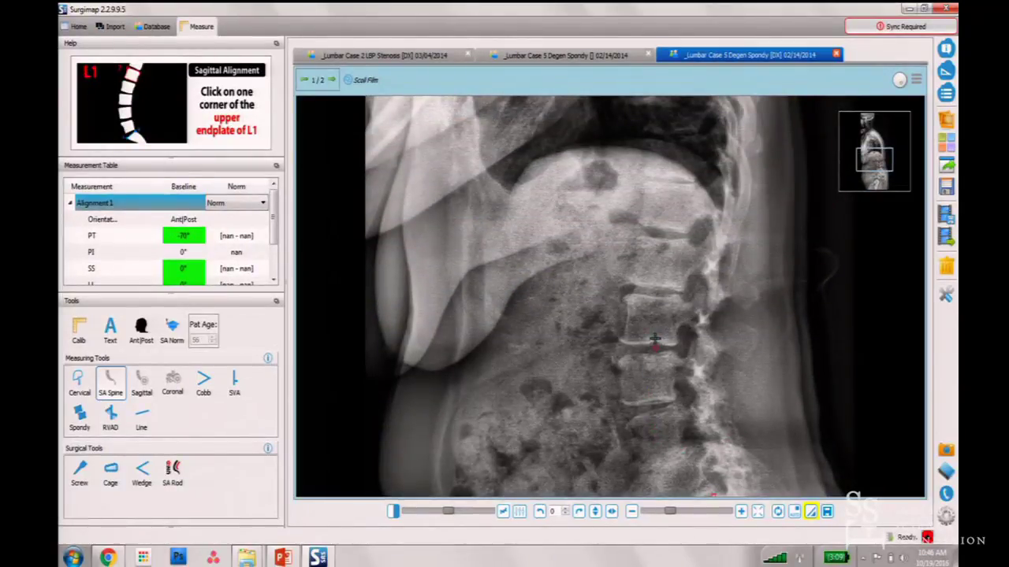
left_click(636, 235)
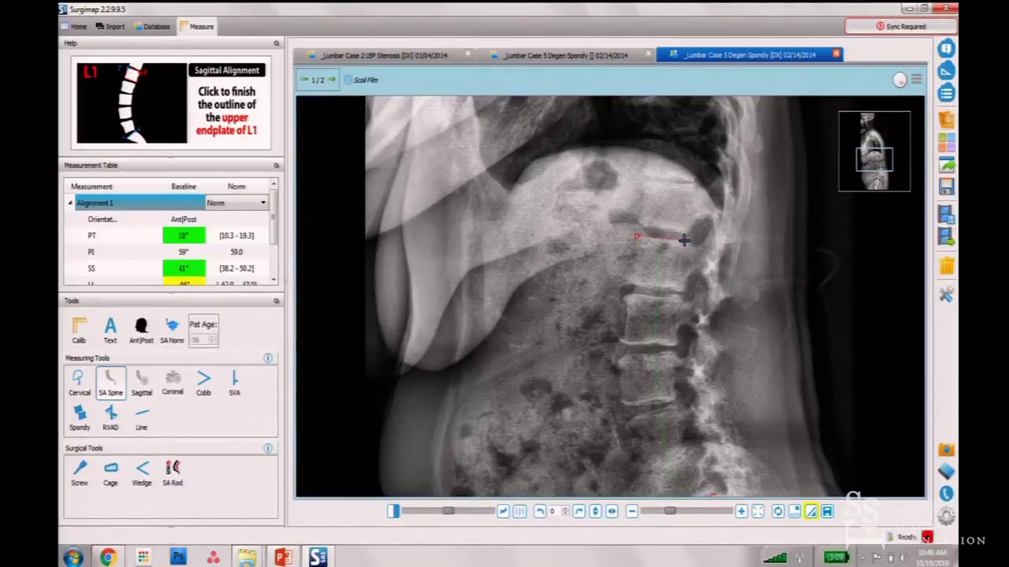
left_click(684, 240)
Mark the upper endplate of T1 and the lower endplate of C2 from corner to corner for the sagittal alignment
left_click_drag(884, 165, 878, 134)
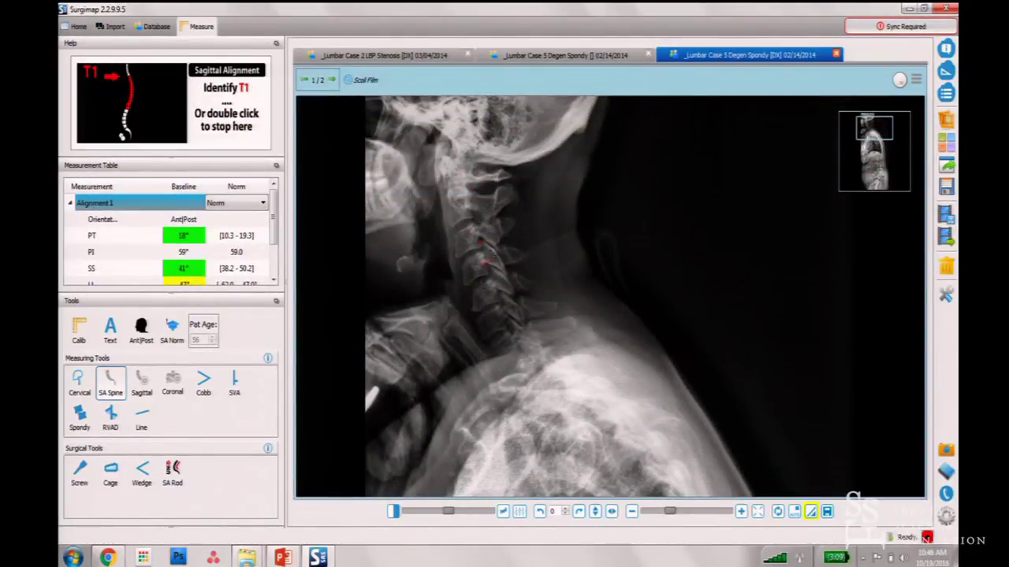
left_click(501, 380)
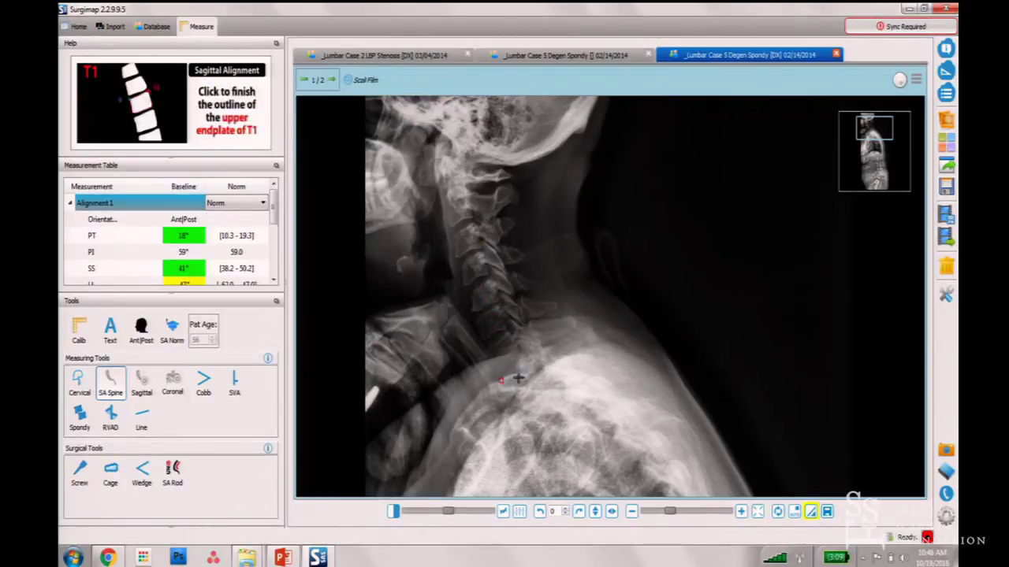
left_click(520, 362)
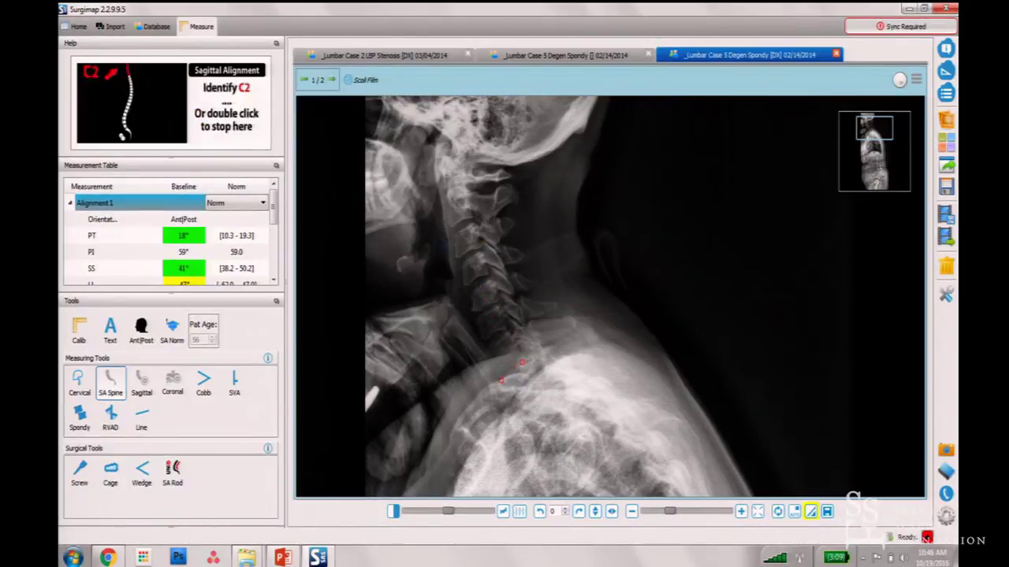
left_click(453, 224)
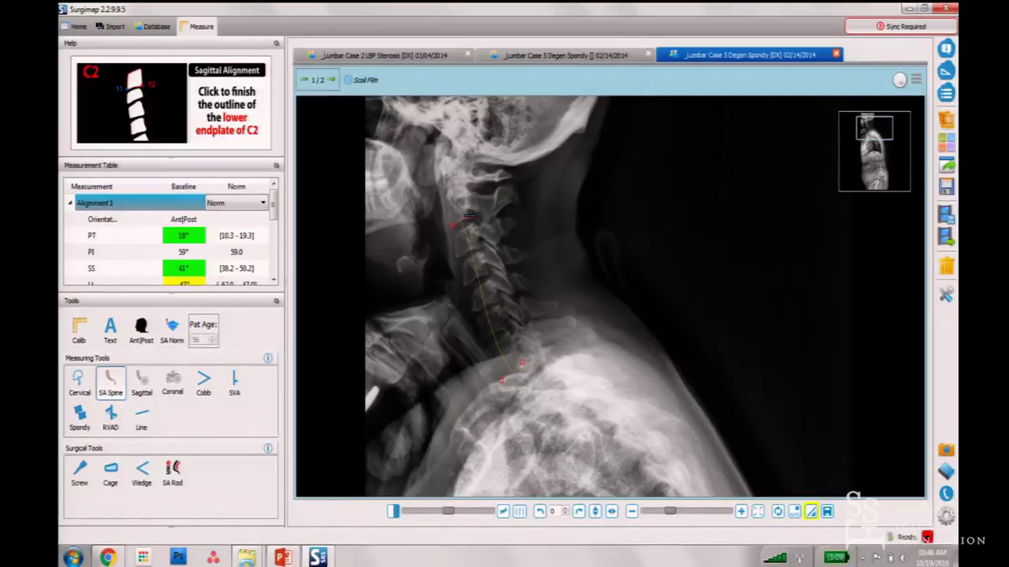
right_click(469, 217)
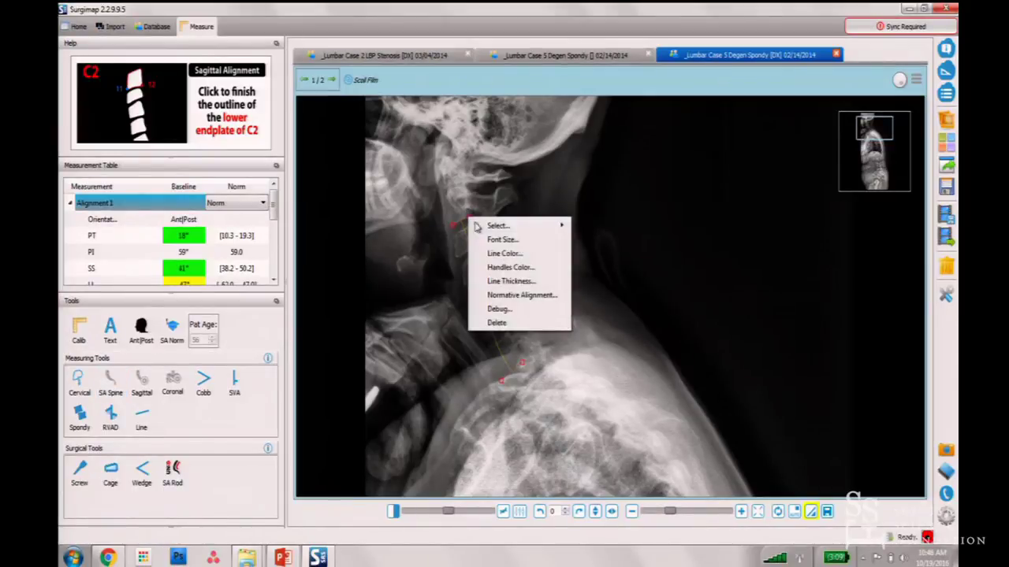
left_click(507, 254)
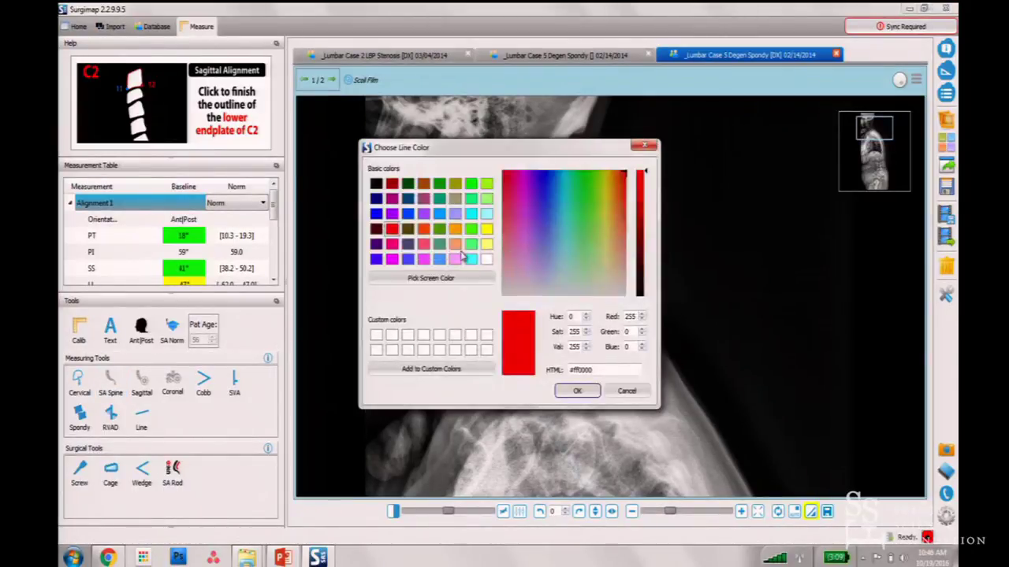
left_click(627, 391)
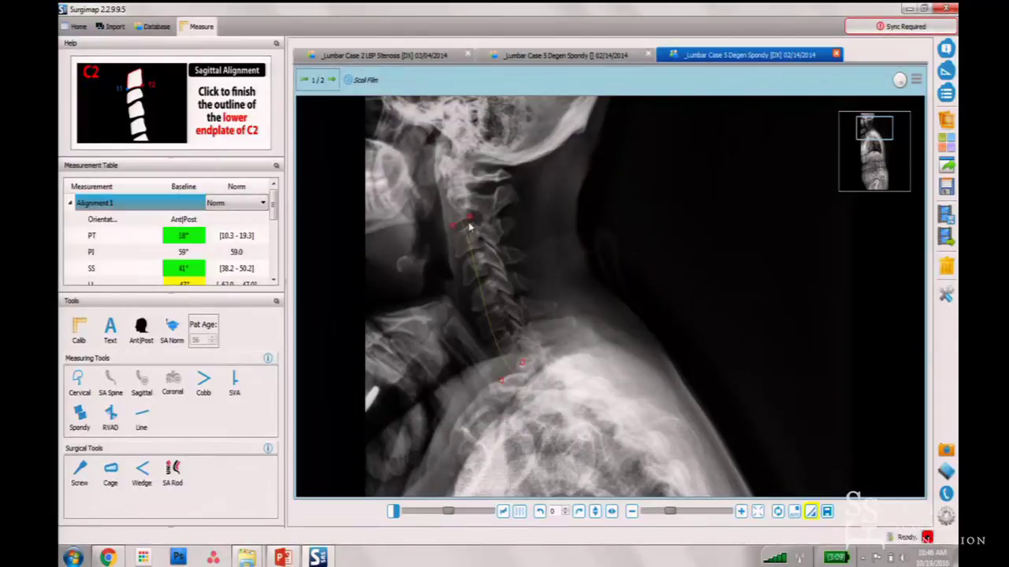
Increase the line thickness of the sagittal alignment measurement so its endplate lines and spinal curve are drawn bolder
right_click(469, 216)
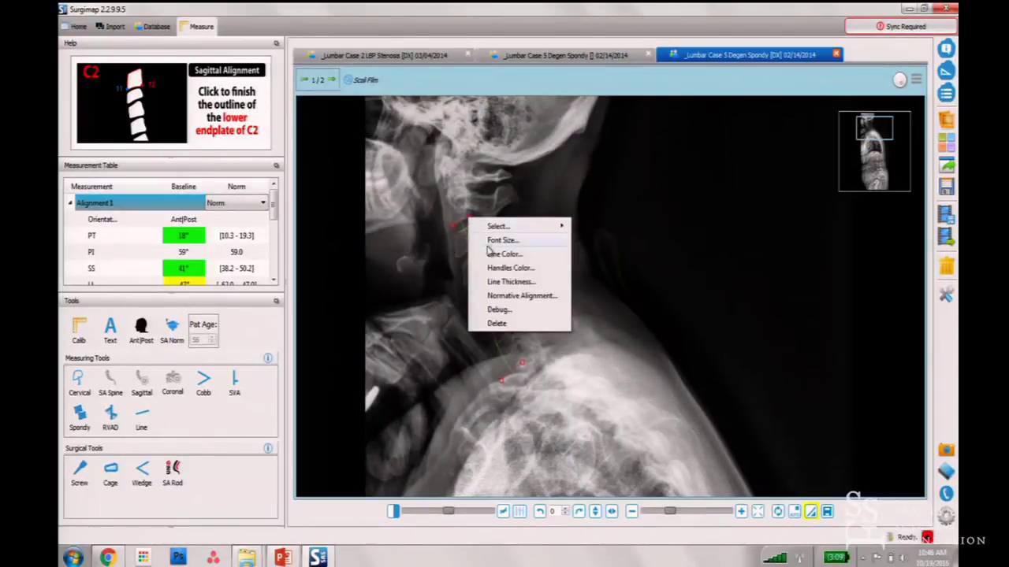
left_click(511, 282)
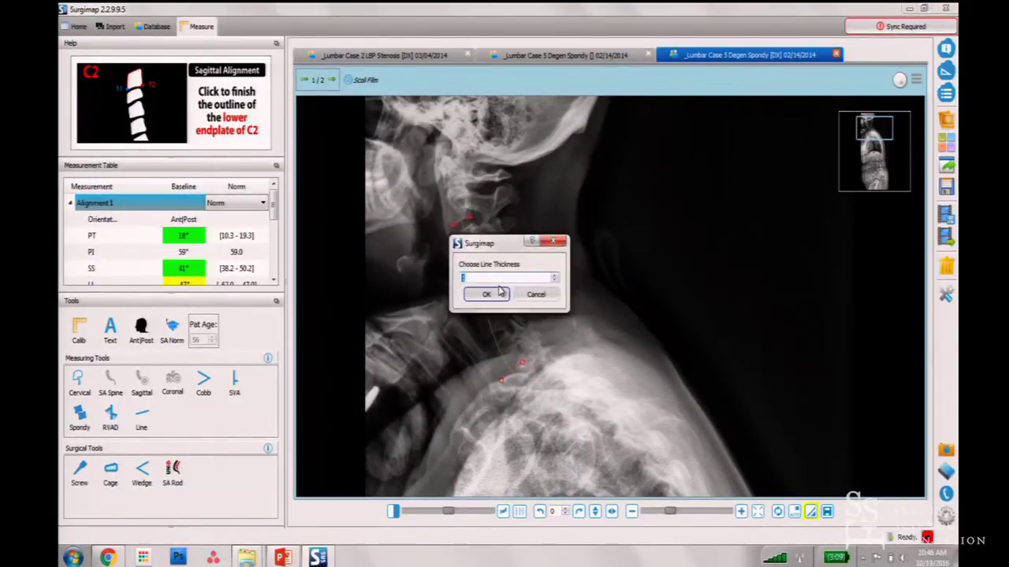
left_click(488, 294)
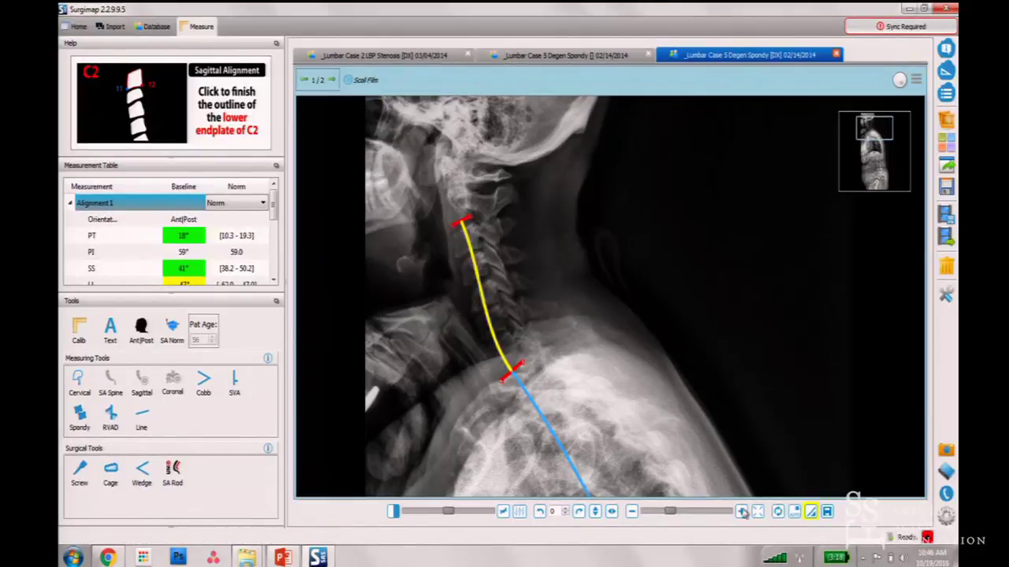
Shift the middle of the thoracic alignment curve slightly backward to follow the vertebral bodies
left_click_drag(669, 512, 655, 512)
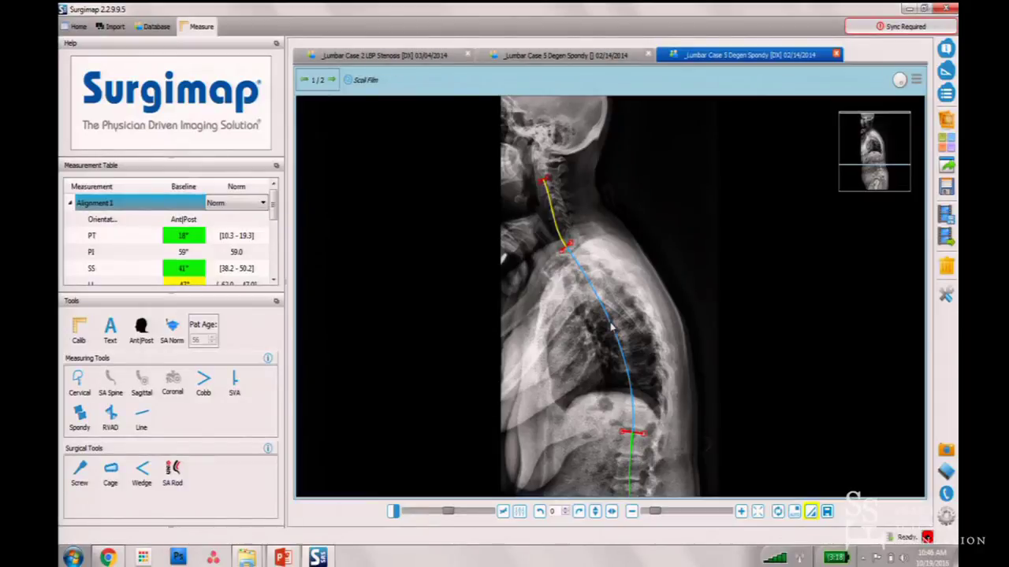
left_click_drag(610, 320, 621, 323)
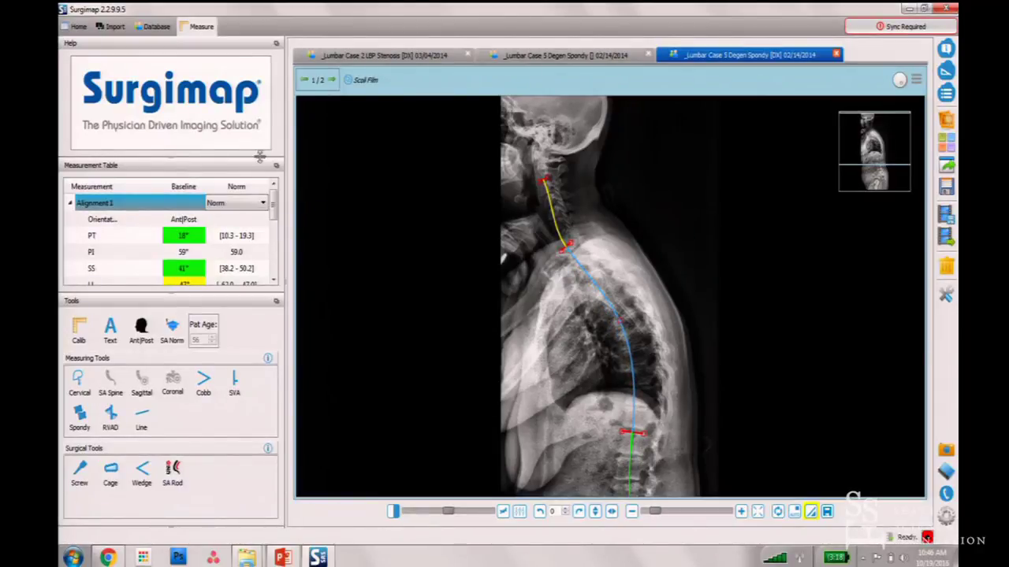
Detach and enlarge the measurement table to review all sagittal alignment parameters against their norms, and dock it again
left_click_drag(259, 157, 515, 159)
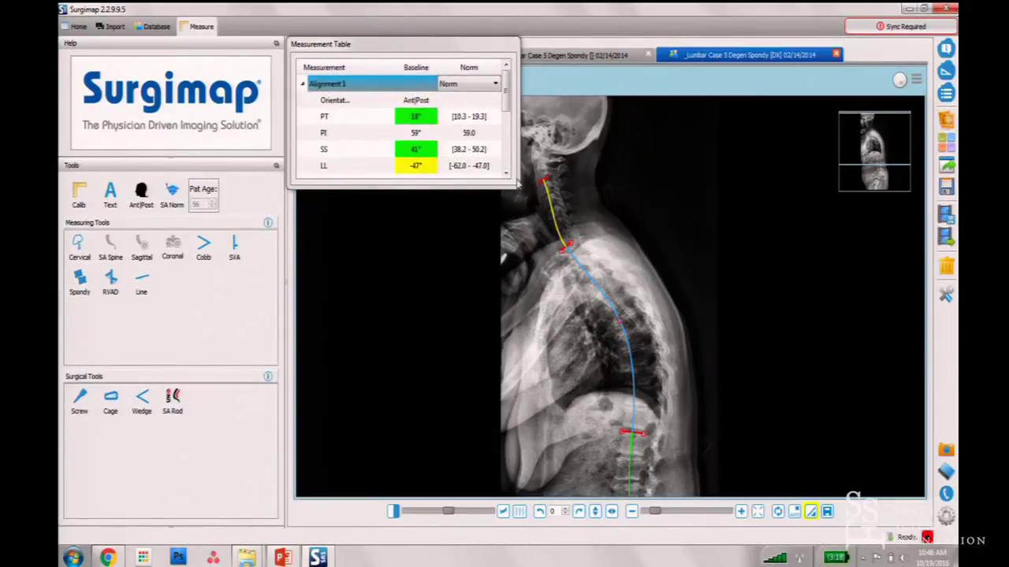
left_click_drag(517, 187, 520, 432)
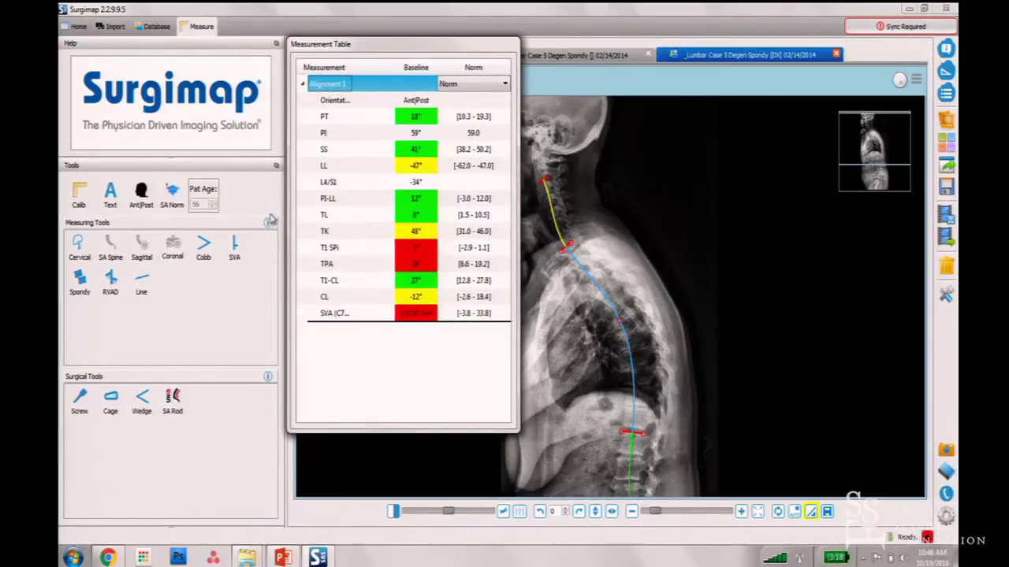
left_click_drag(347, 55, 252, 230)
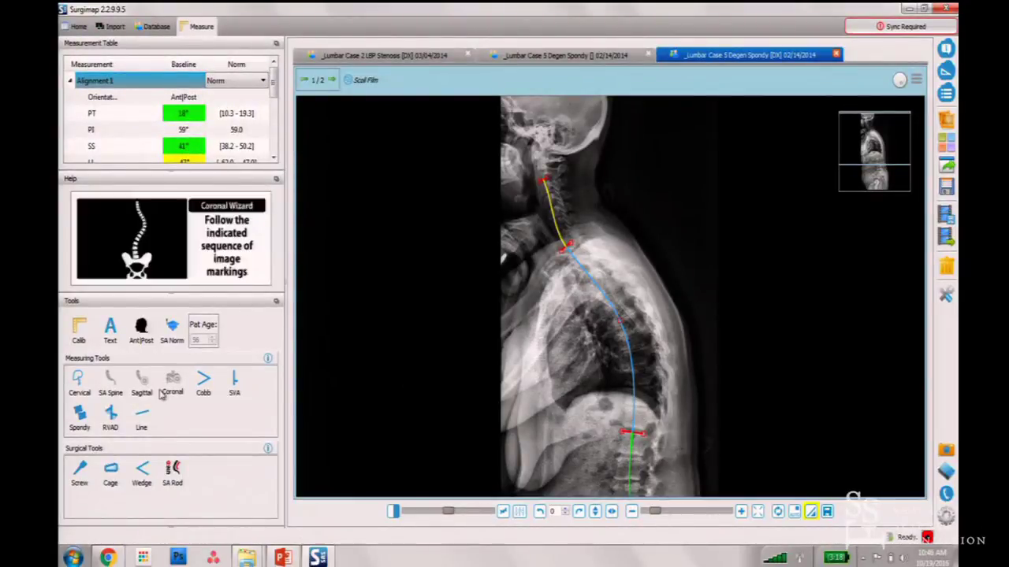
Measure the SVA from the center of C7 to the posterior corner of the S1 endplate
left_click(240, 389)
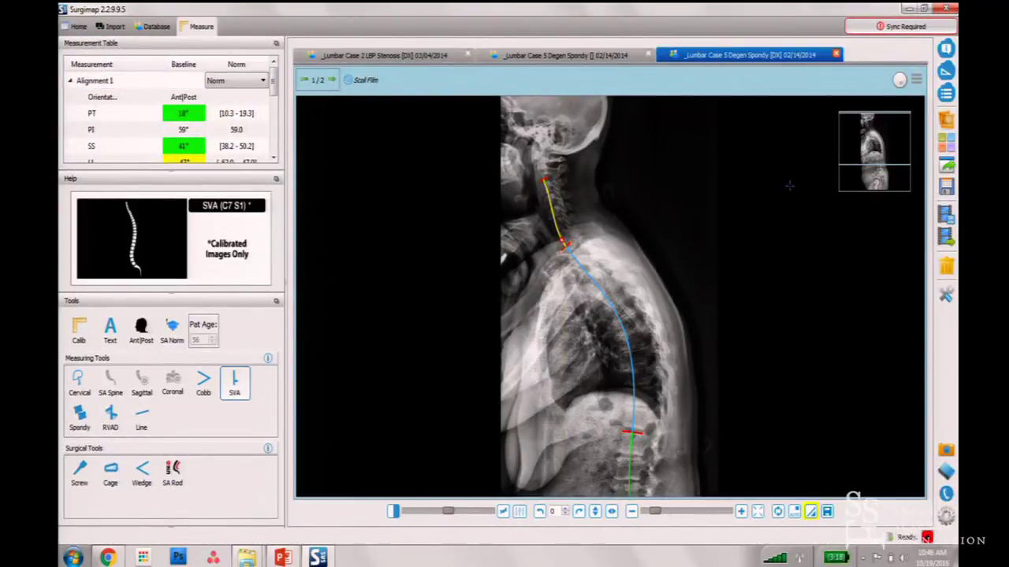
left_click_drag(893, 152, 899, 179)
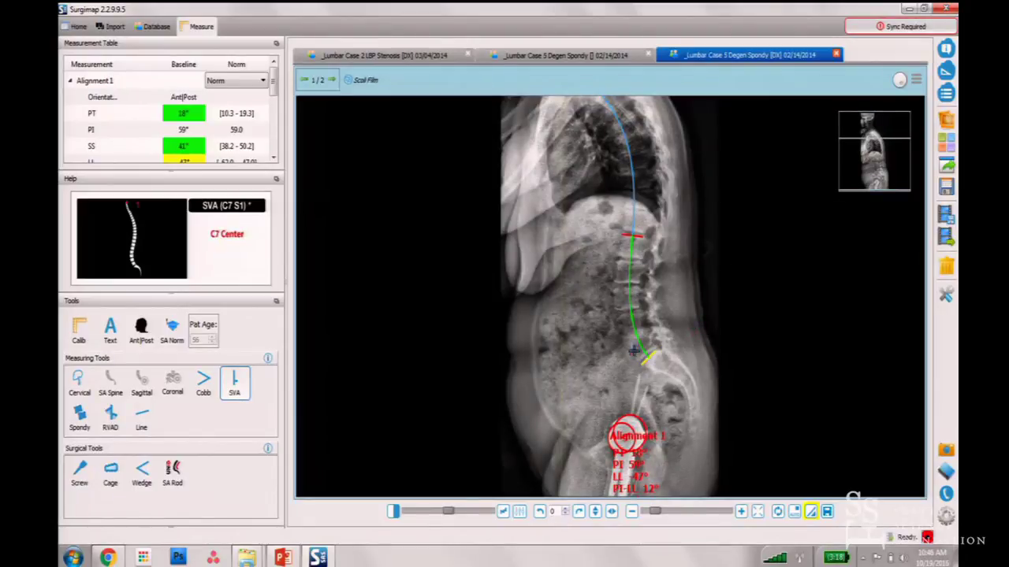
left_click(652, 354)
Increase the line thickness of the SVA measurement so its plumb line and offset are drawn bolder
right_click(653, 355)
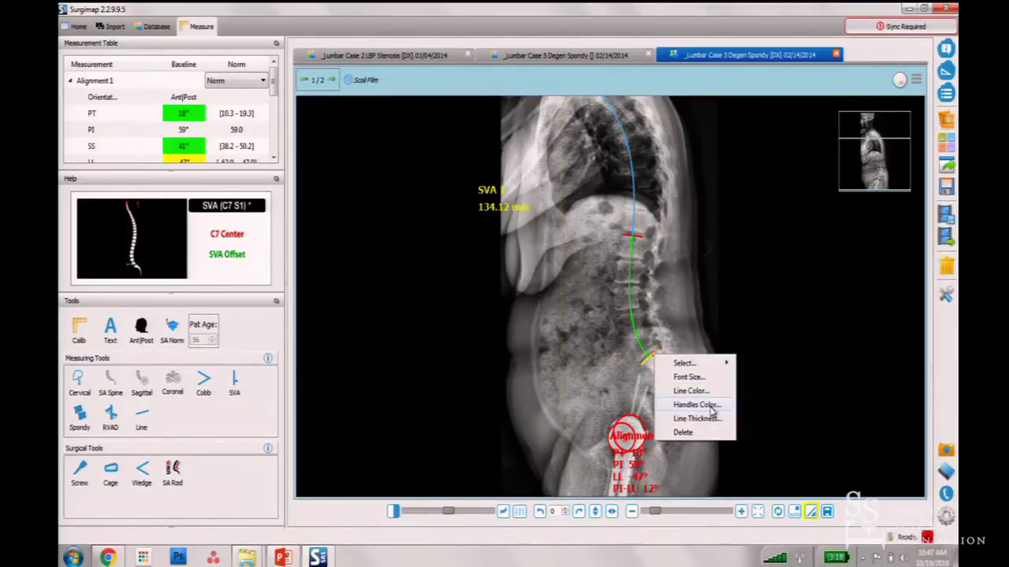
left_click(694, 418)
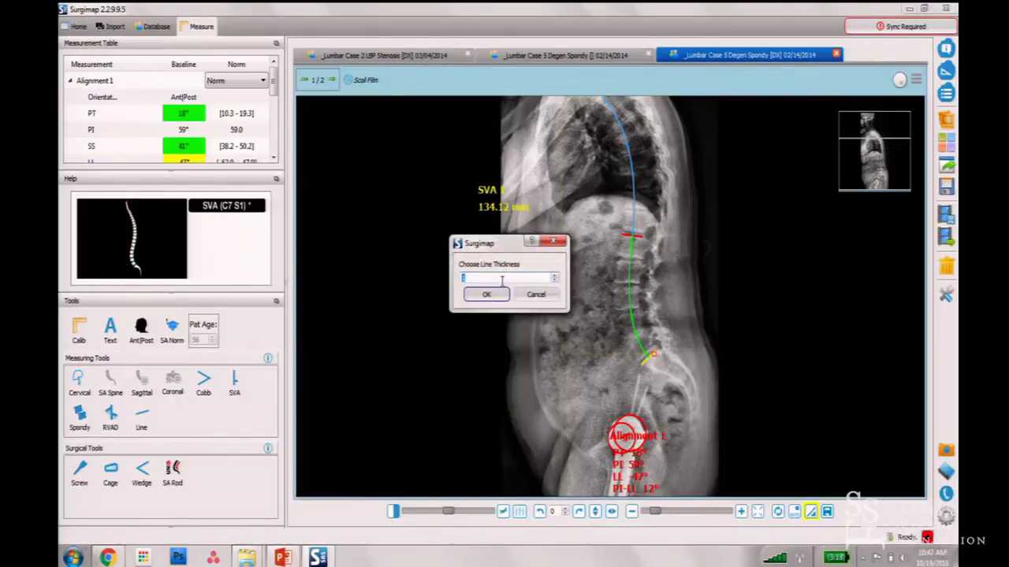
left_click(482, 294)
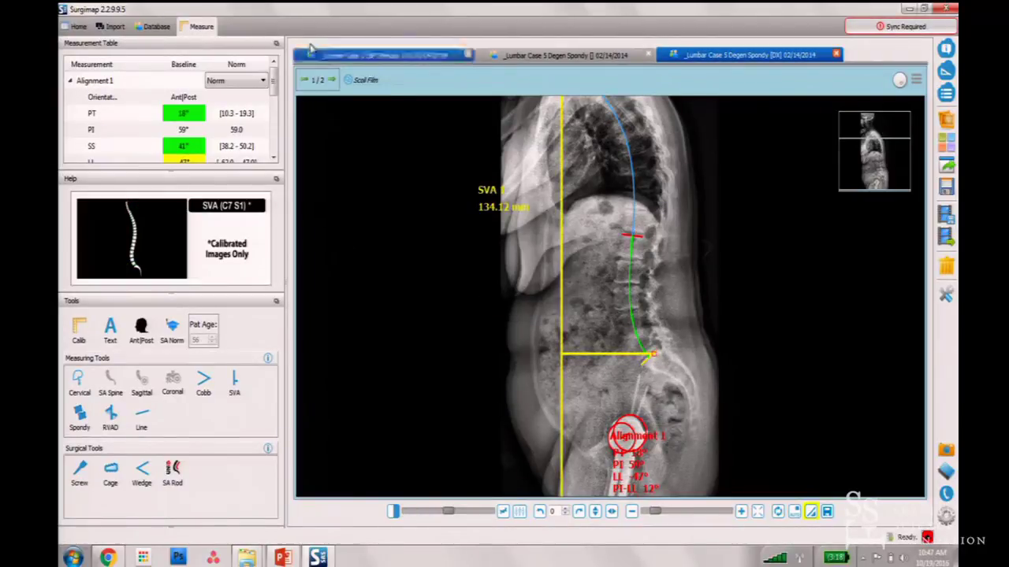
Float the measurement table over the film and lengthen it to review the alignment parameters together with SVA 1
left_click(277, 43)
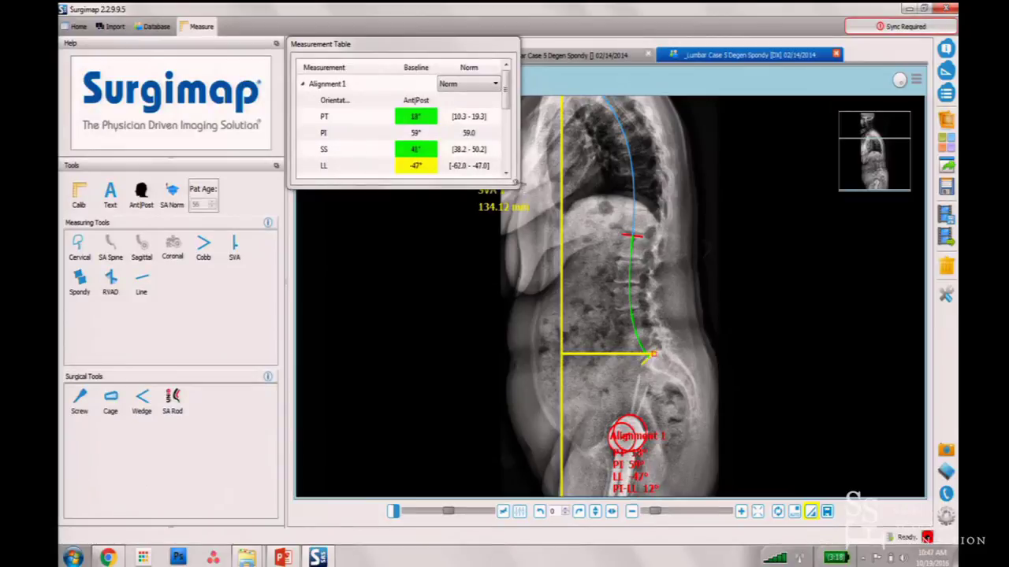
left_click_drag(516, 186, 512, 421)
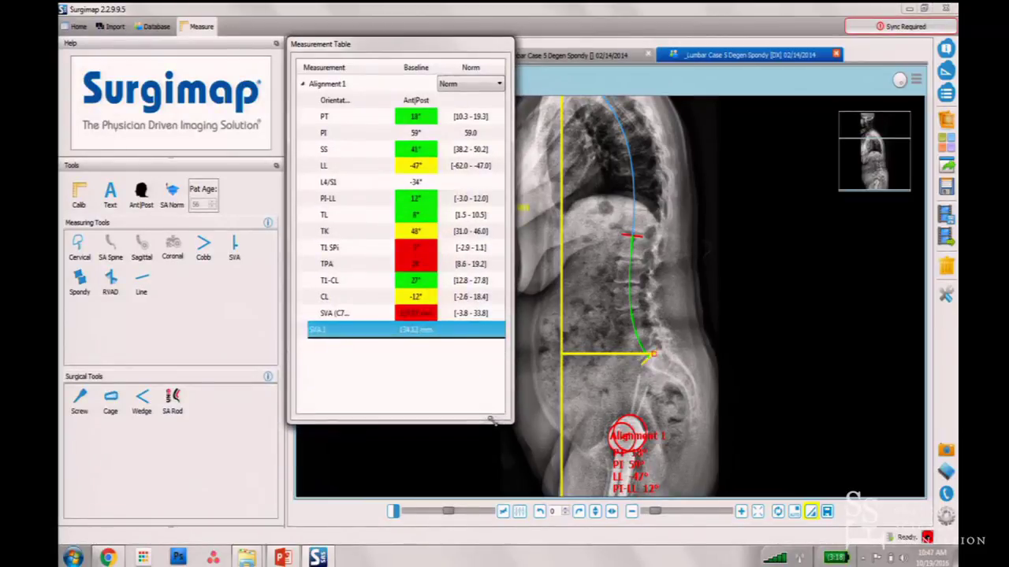